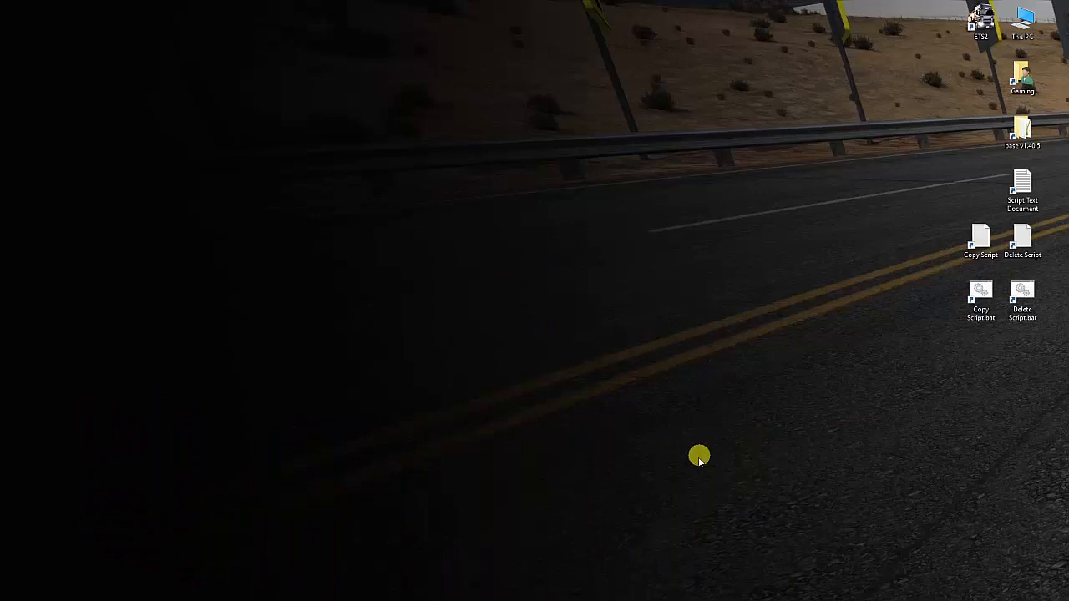
# Open the NVIDIA Control Panel and choose Auto-select (recommended) as the PhysX processor.
pyautogui.rightClick(565, 297)
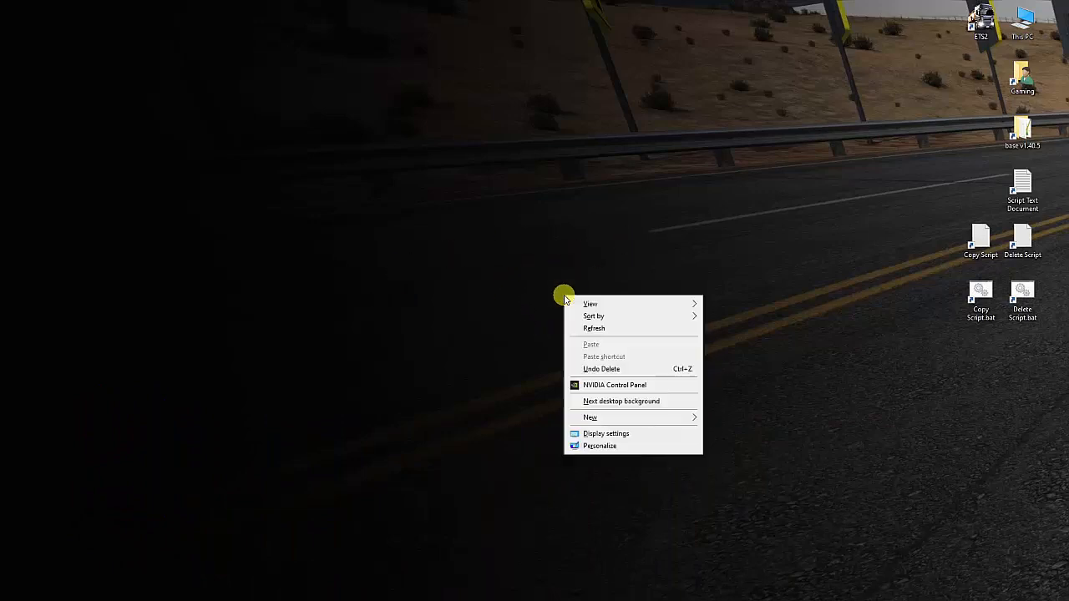
pyautogui.click(622, 386)
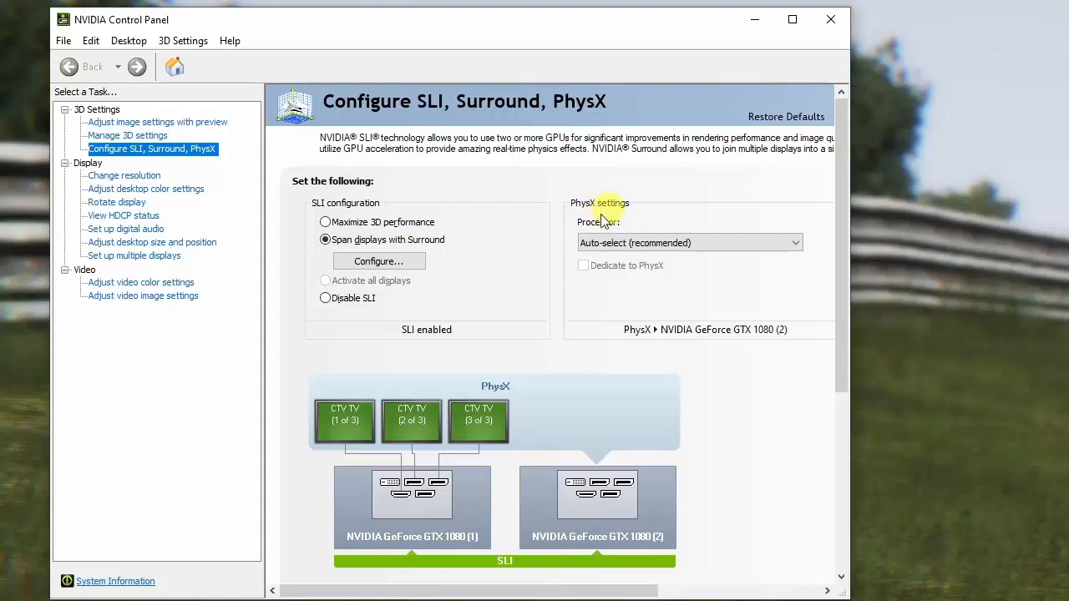
pyautogui.click(731, 245)
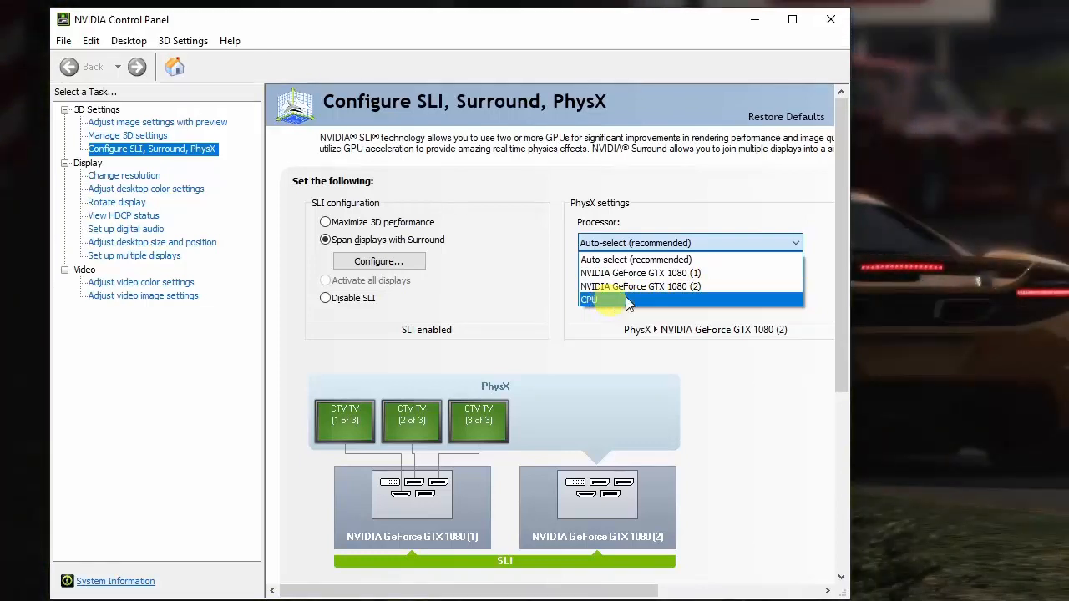
pyautogui.click(669, 262)
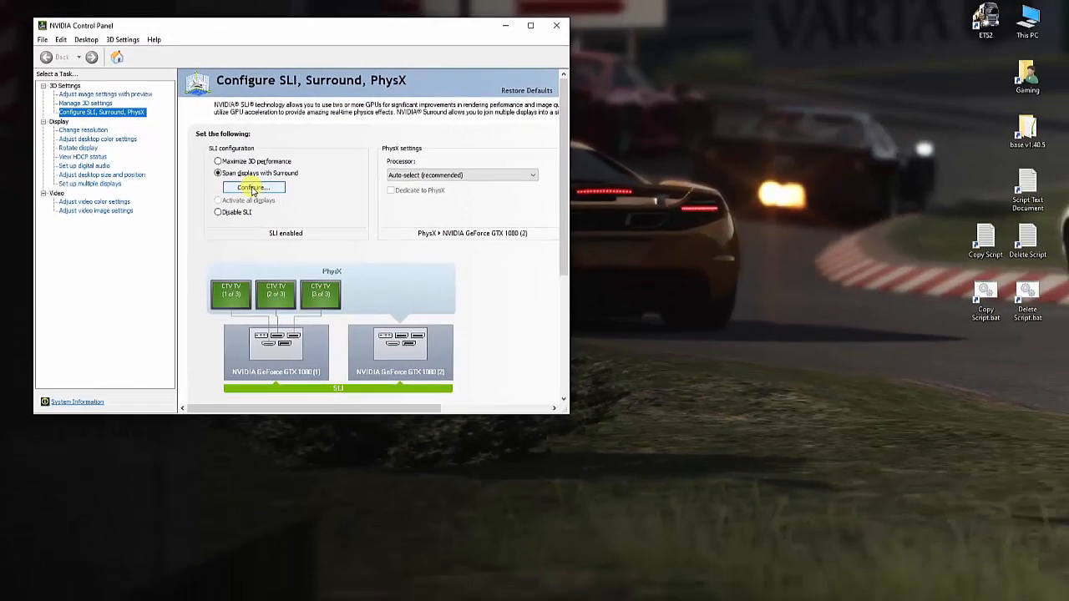
# Open the Surround configuration for the spanned displays and review the available Surround resolutions.
pyautogui.click(378, 261)
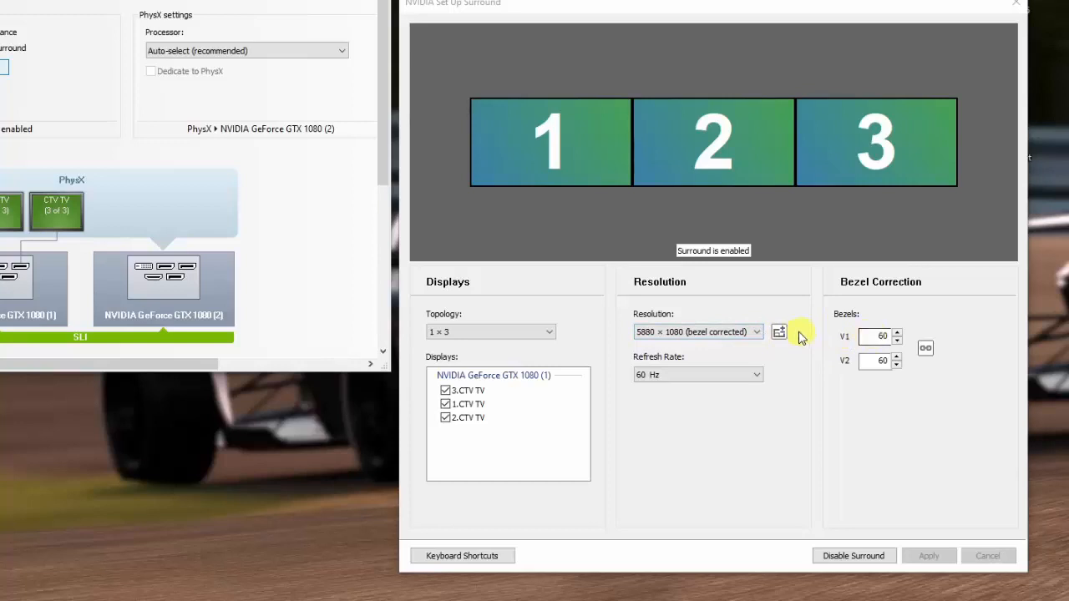
pyautogui.click(758, 332)
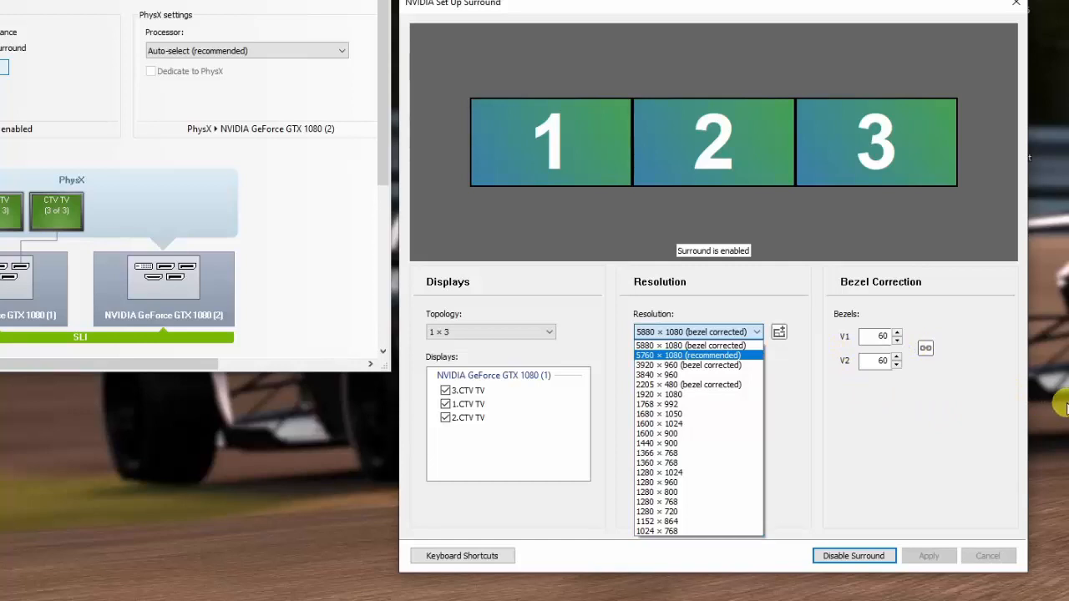
pyautogui.click(877, 337)
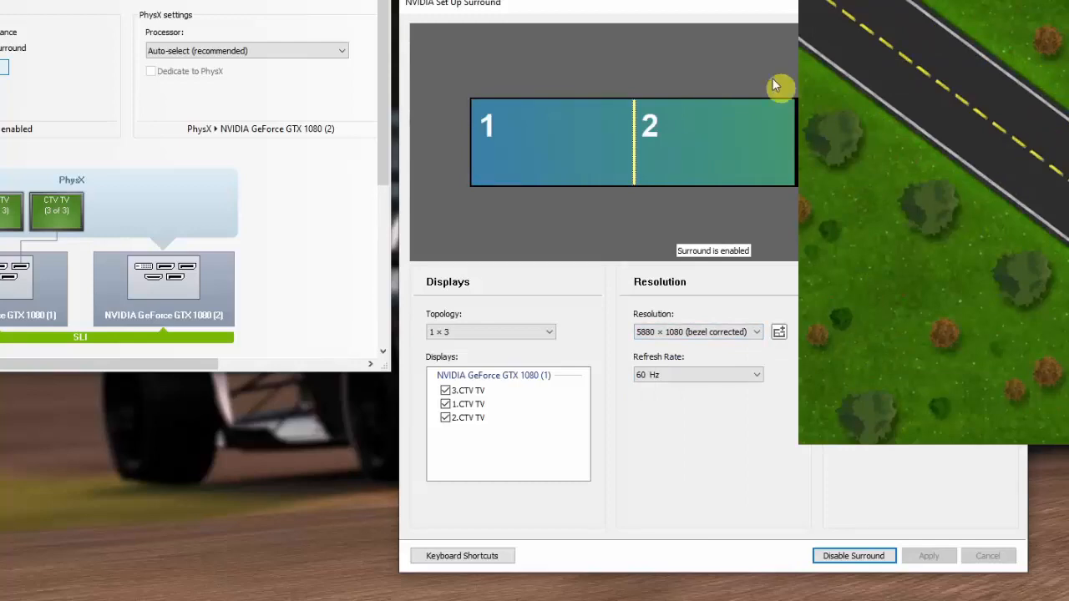
# Try a bezel correction of 100 for V1 and V2, and set it back to 60.
pyautogui.moveTo(728, 5); pyautogui.dragTo(472, 27)
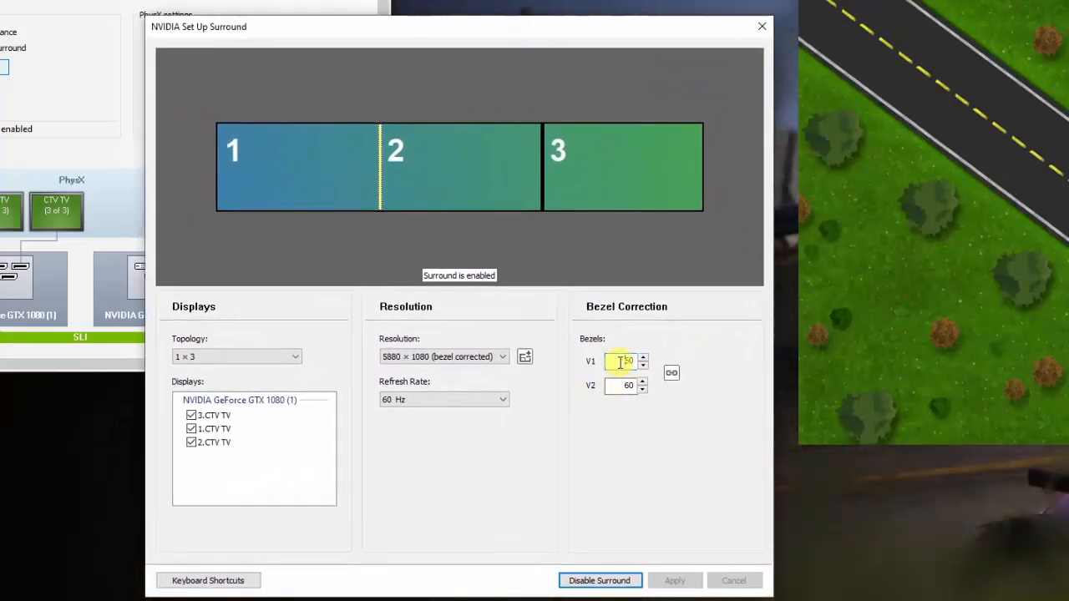
pyautogui.click(619, 361)
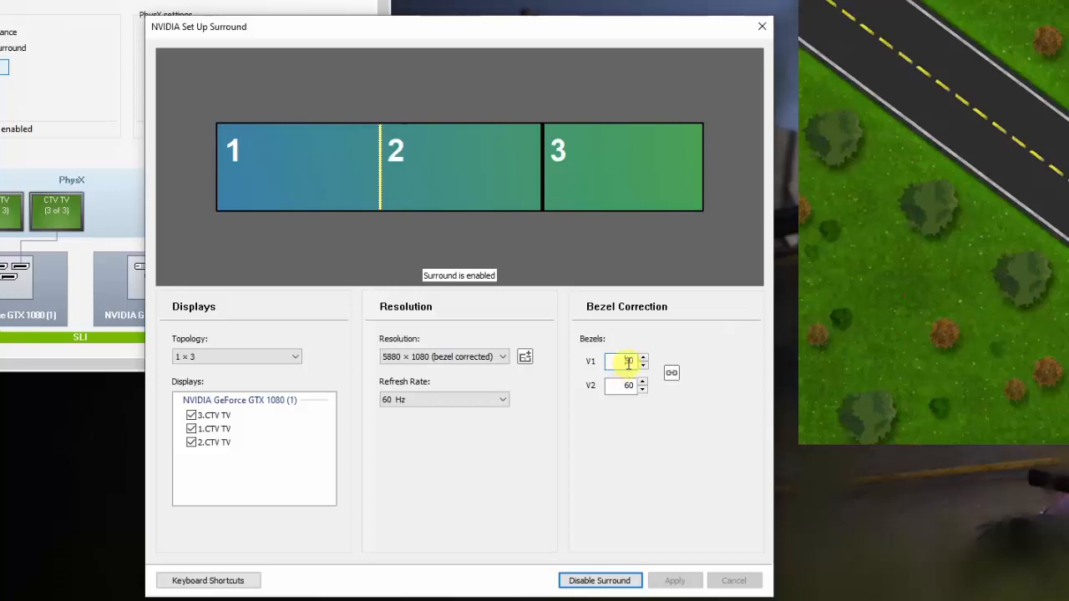
pyautogui.doubleClick(628, 363)
pyautogui.write('100')
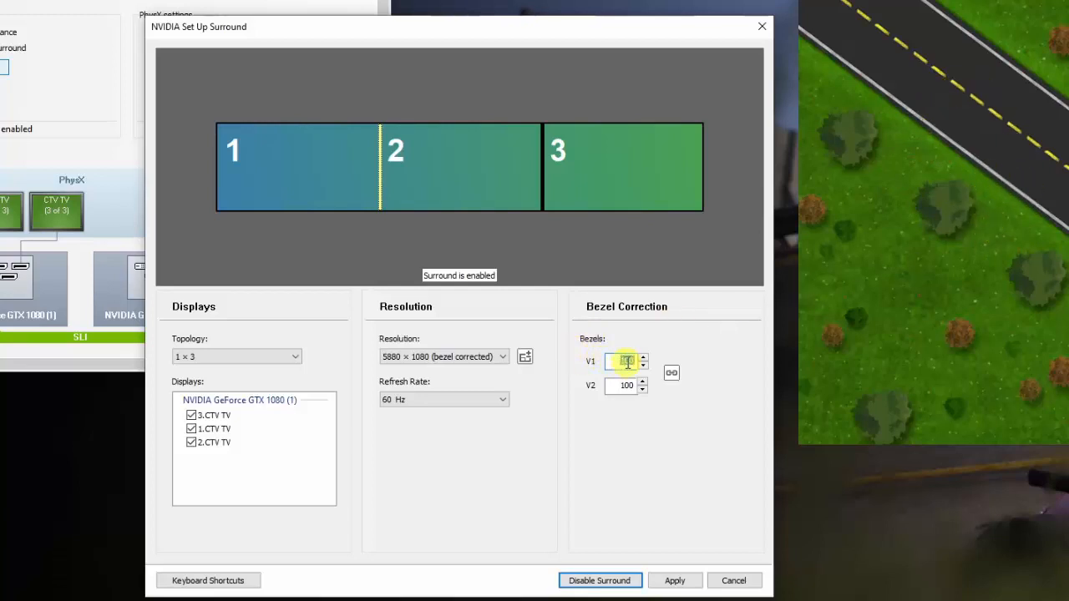
pyautogui.write('60')
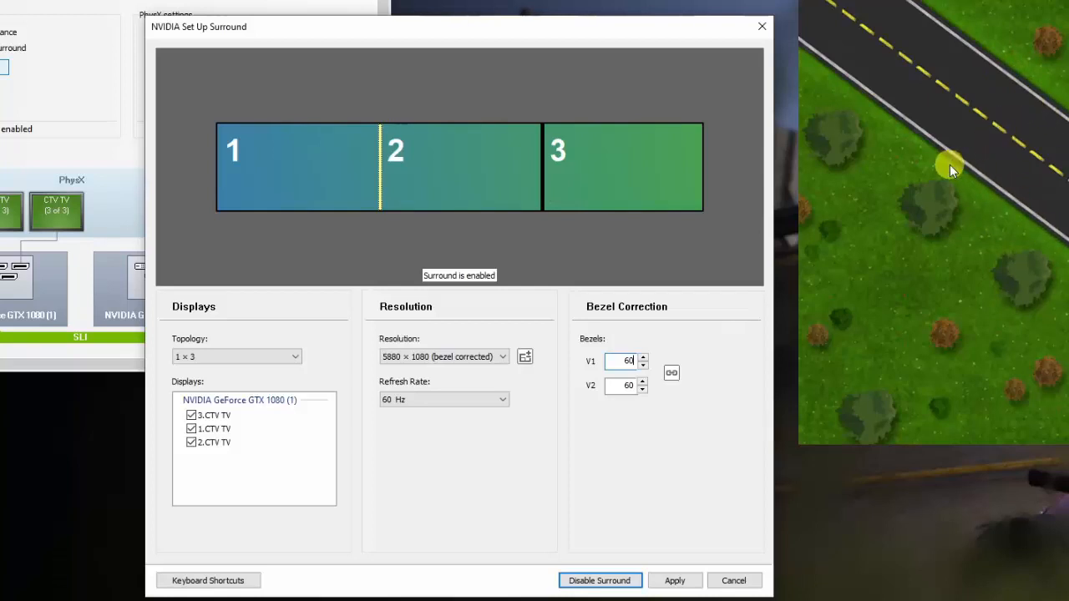
pyautogui.click(626, 385)
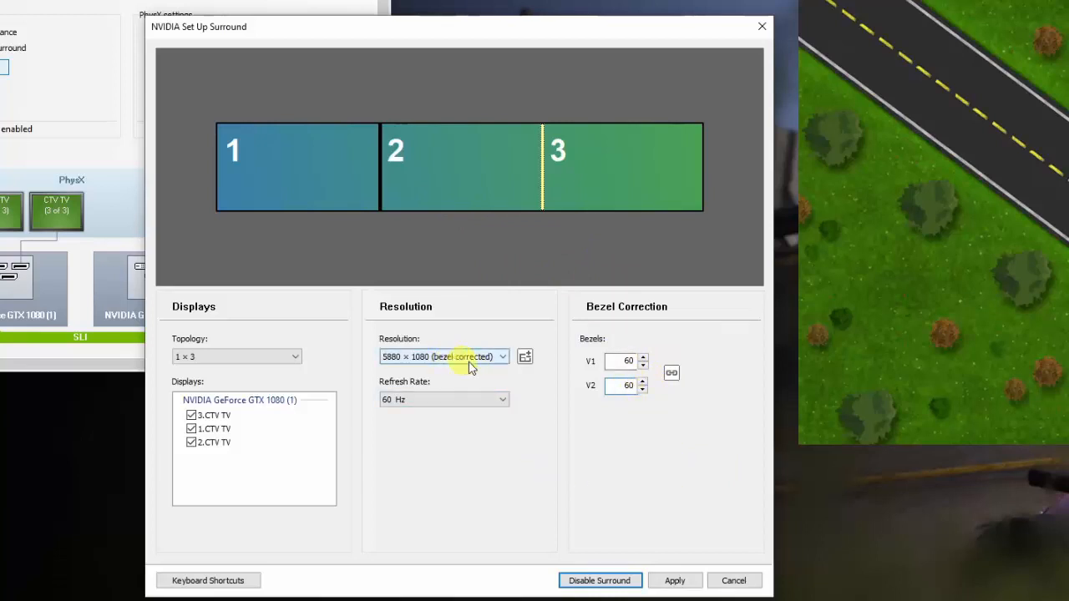
# Review the selectable resolutions and the inactive and active Surround resolutions, accepting the lists without changes.
pyautogui.click(506, 359)
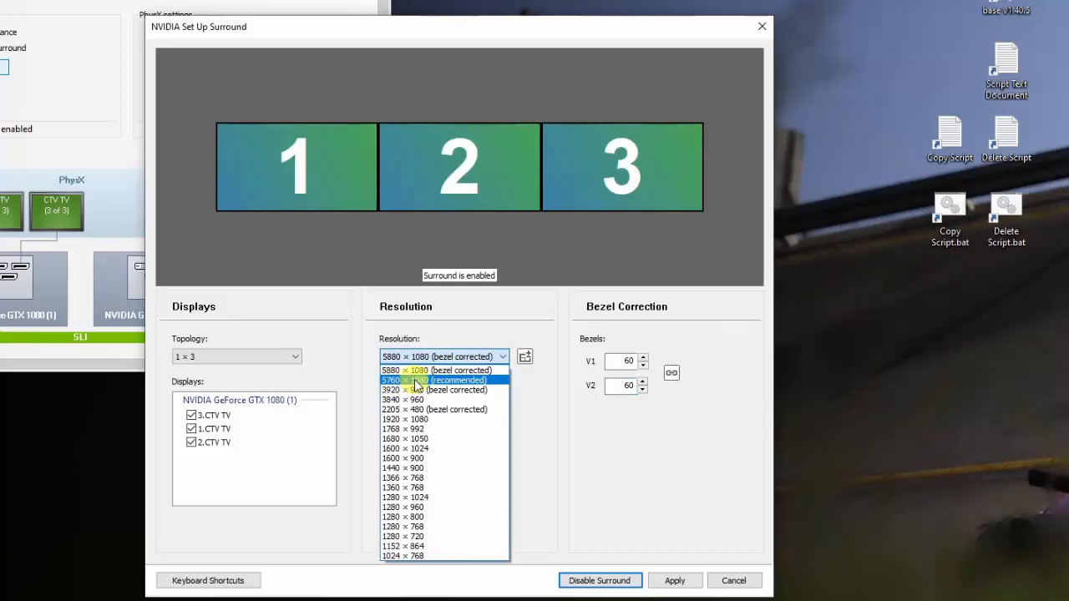
pyautogui.click(521, 391)
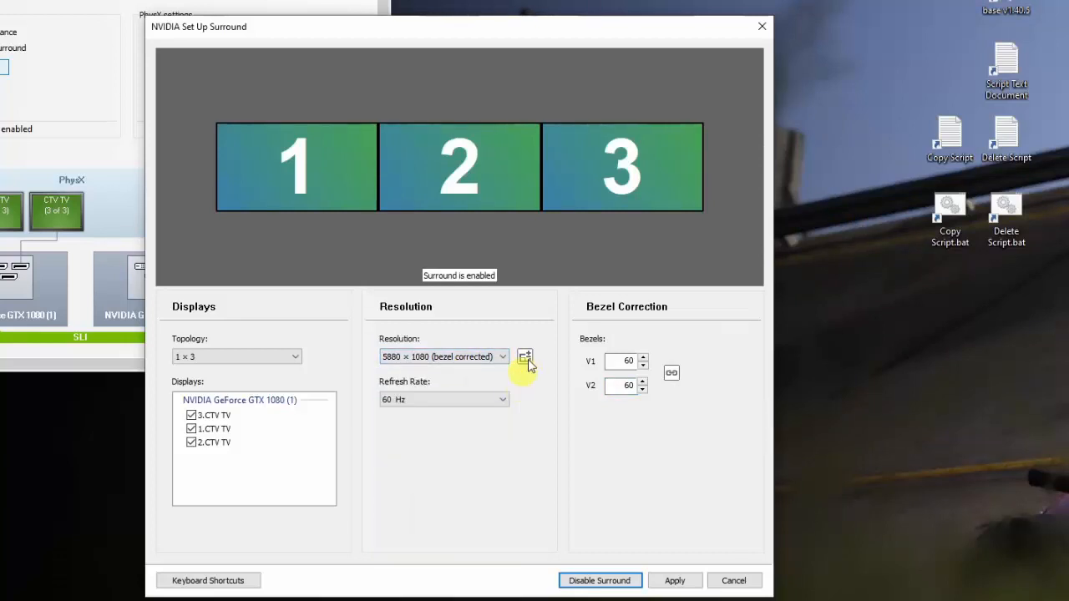
pyautogui.click(525, 358)
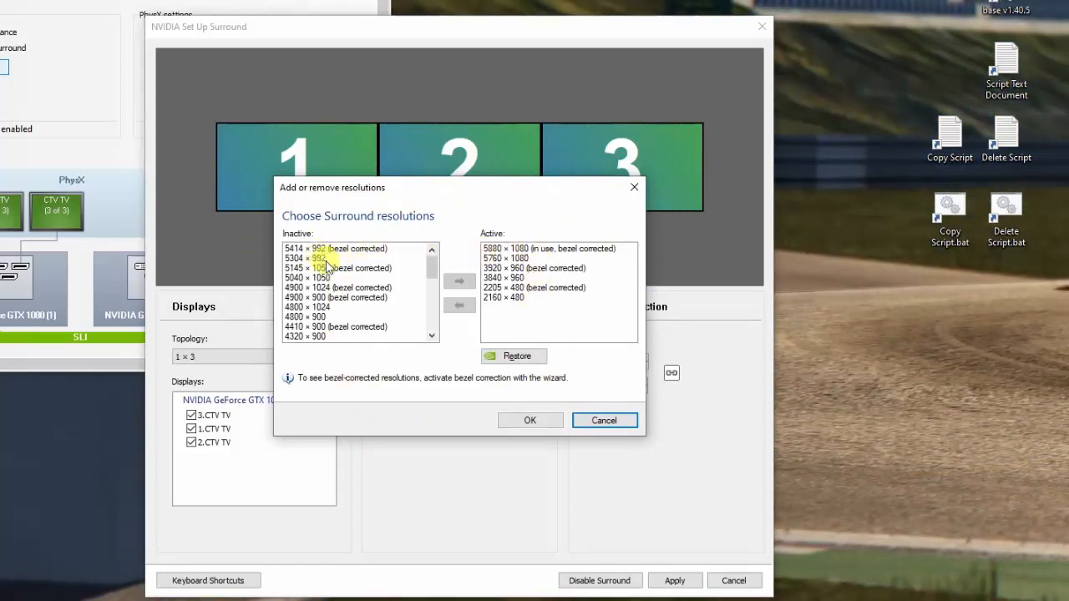
pyautogui.moveTo(367, 193); pyautogui.dragTo(629, 310)
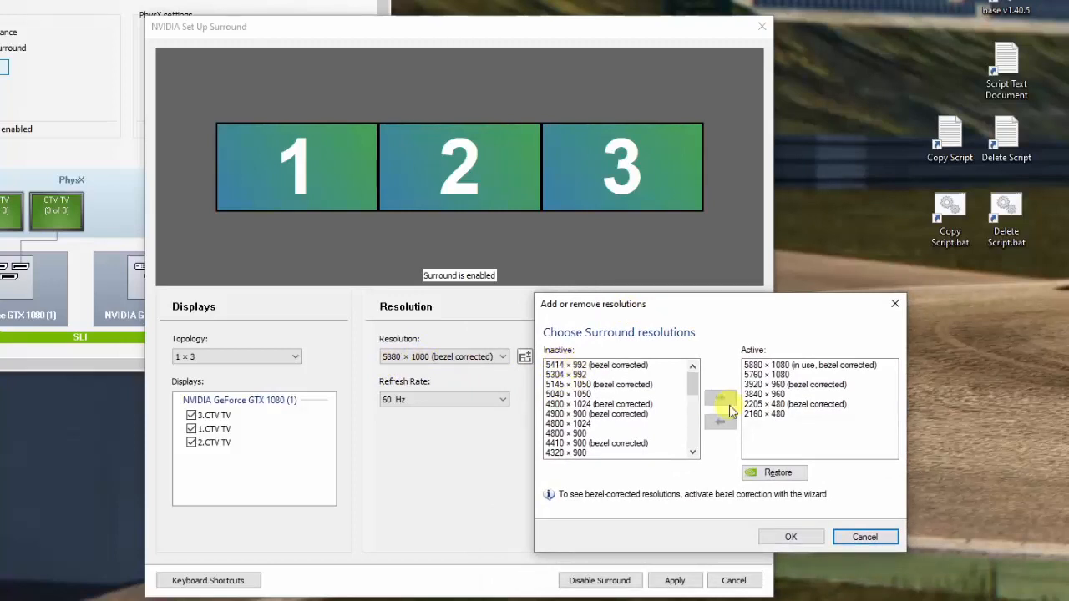
pyautogui.click(790, 537)
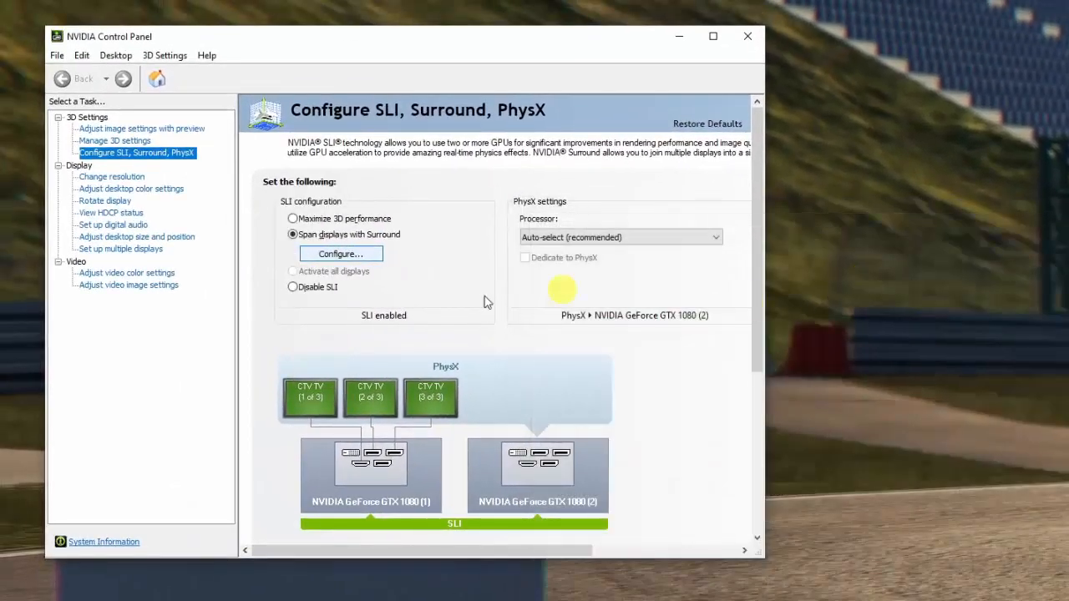
# Open the 3D settings management page and look through the global settings.
pyautogui.click(107, 142)
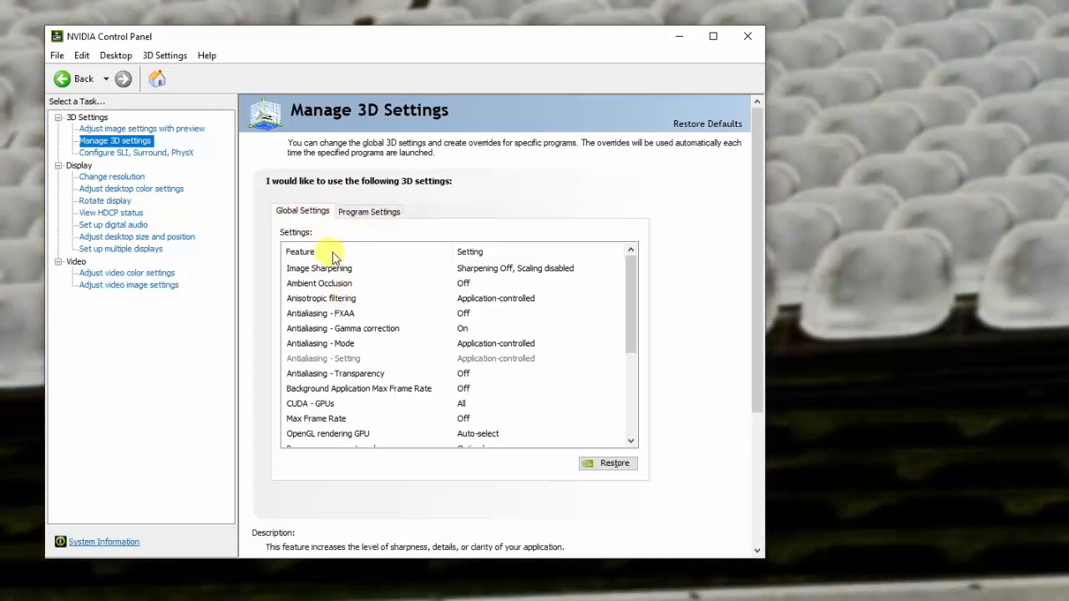
pyautogui.scroll(-4, 429, 280)
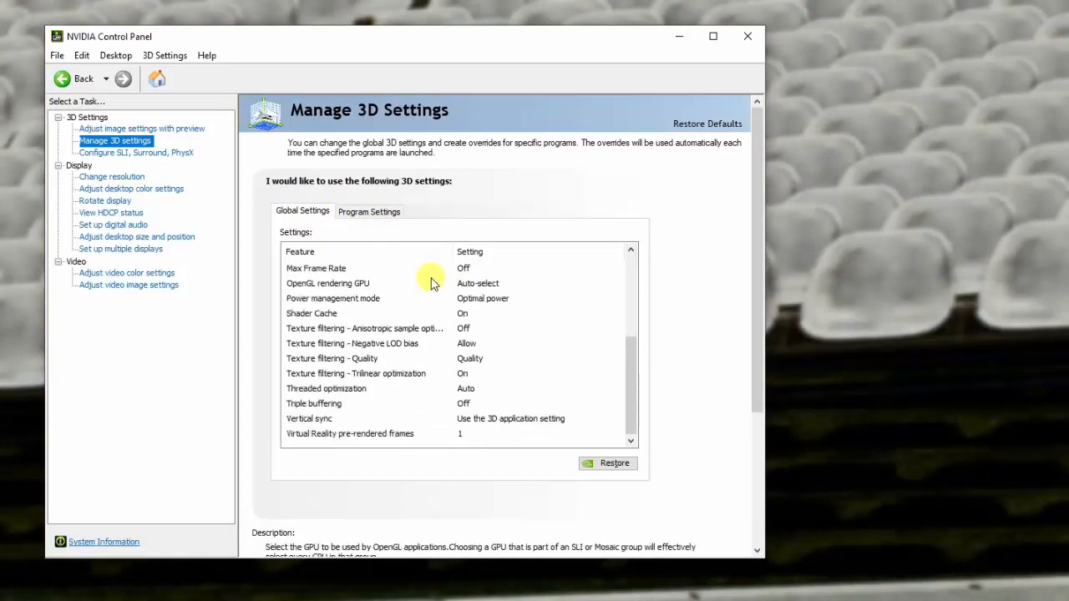
pyautogui.scroll(4, 430, 400)
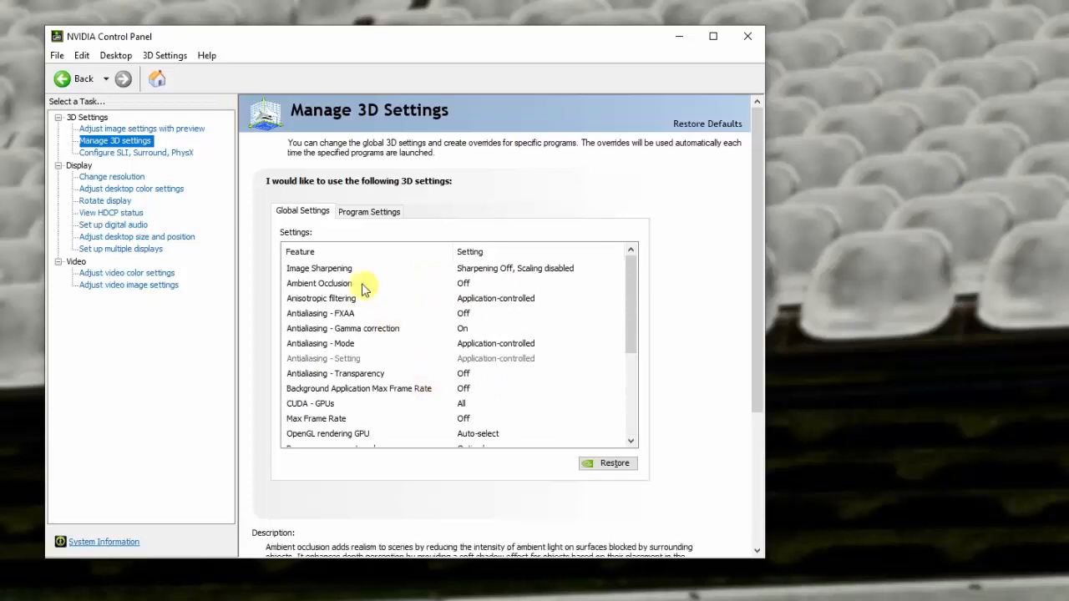
# Choose Euro Truck Simulator 2 (eurotrucks2.exe) as the program to customize in the per-program 3D settings.
pyautogui.click(361, 213)
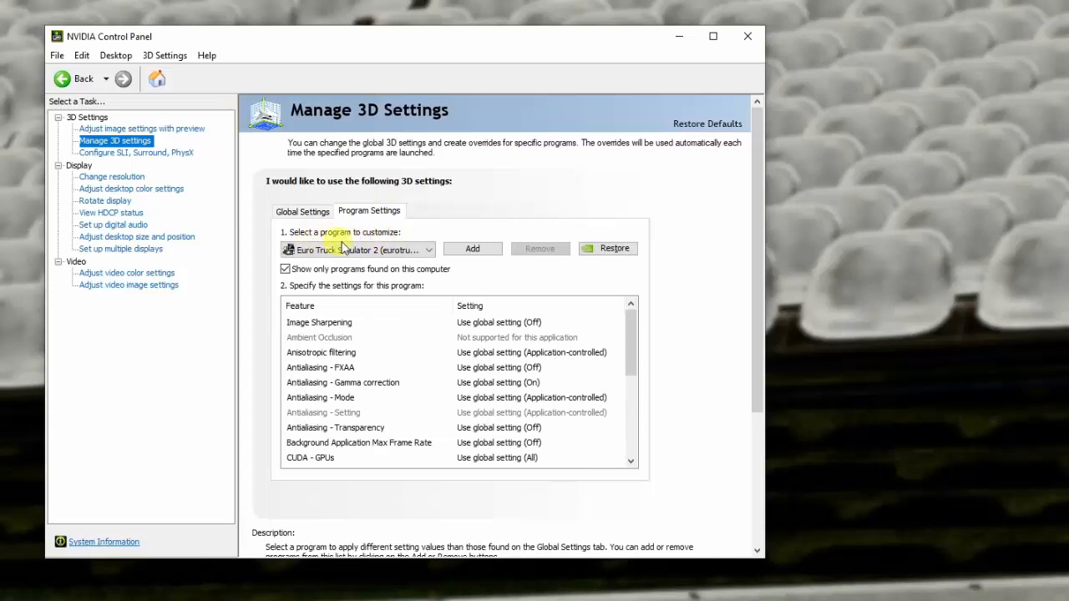
pyautogui.click(427, 250)
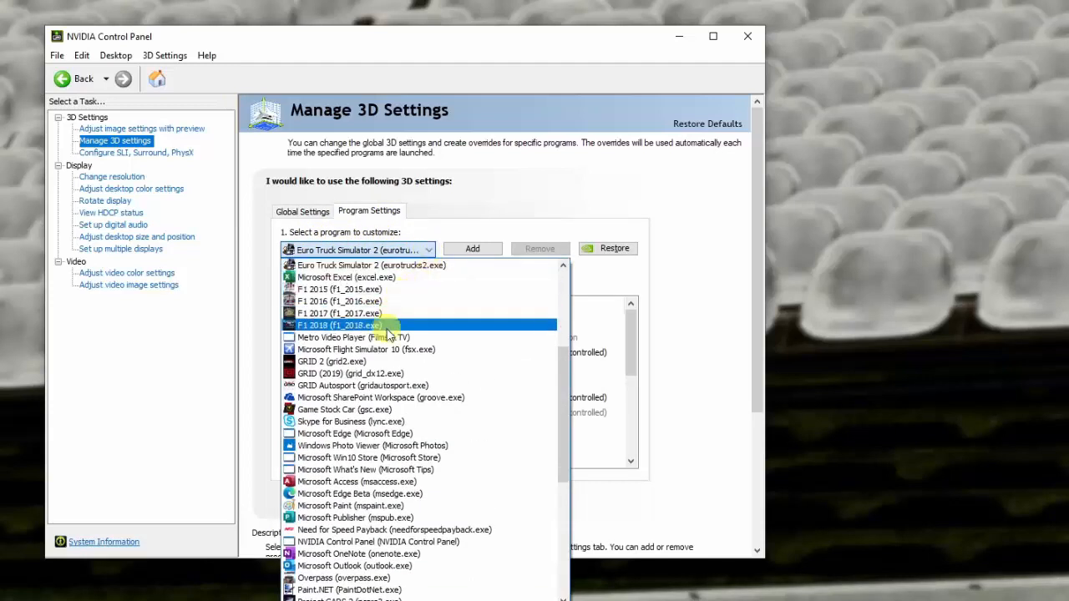
pyautogui.scroll(4, 370, 506)
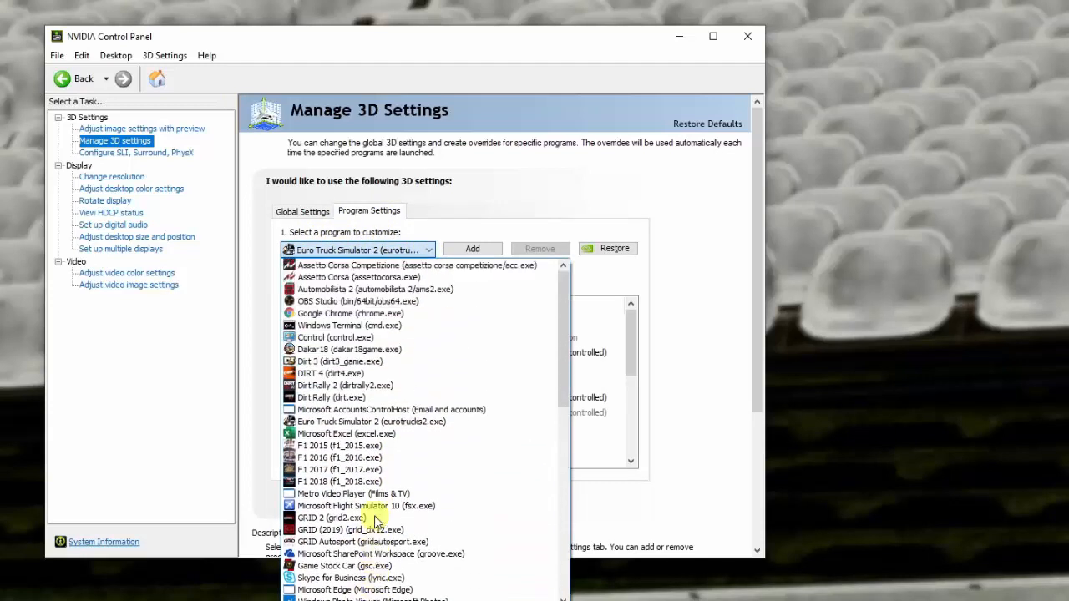
pyautogui.scroll(1, 375, 521)
pyautogui.scroll(-8, 375, 522)
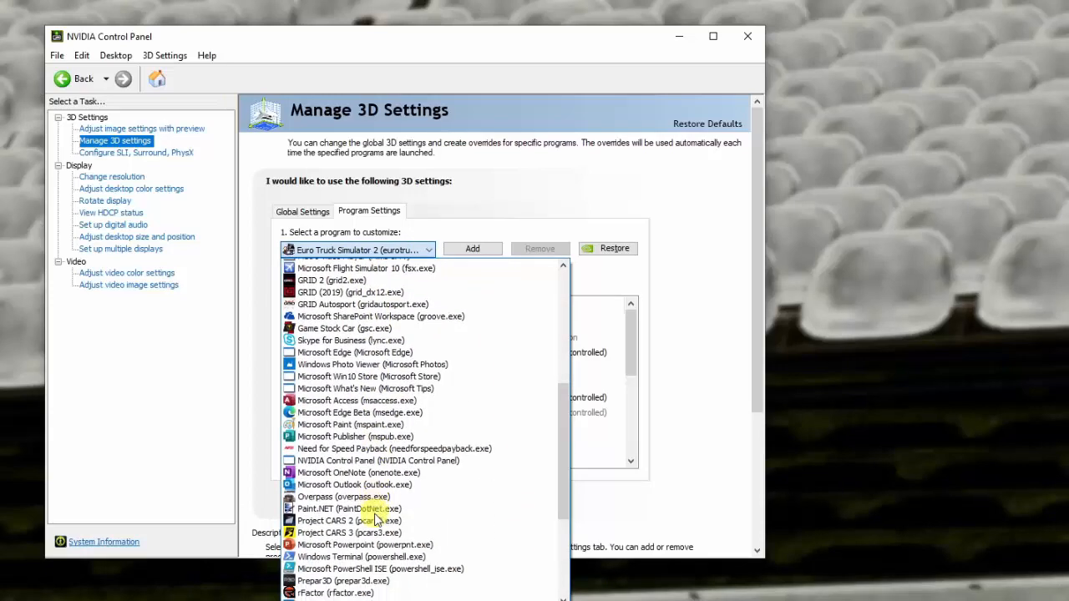
pyautogui.scroll(7, 375, 518)
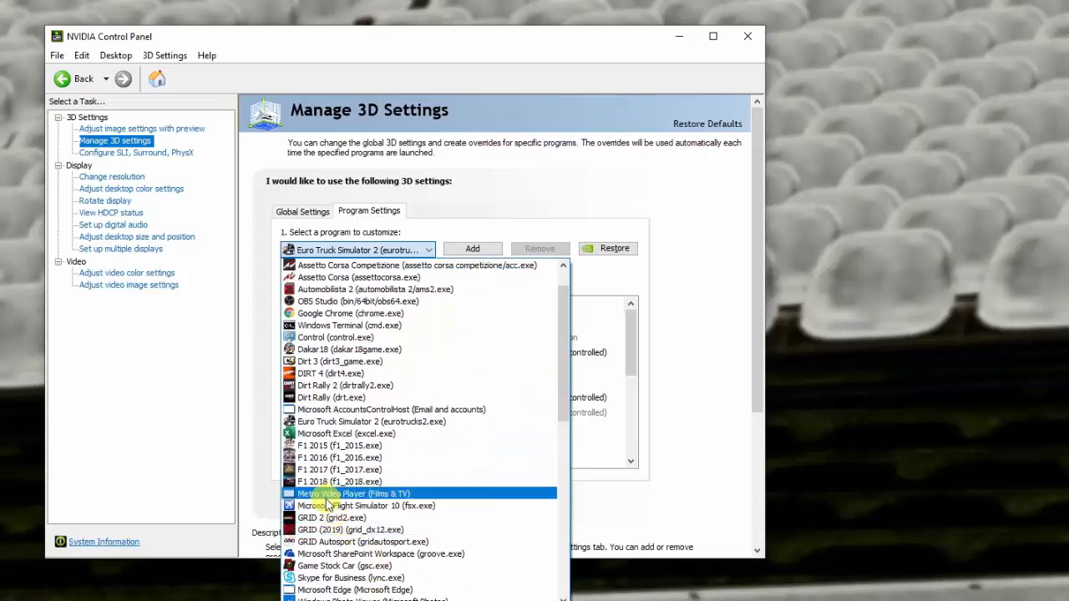
pyautogui.click(351, 421)
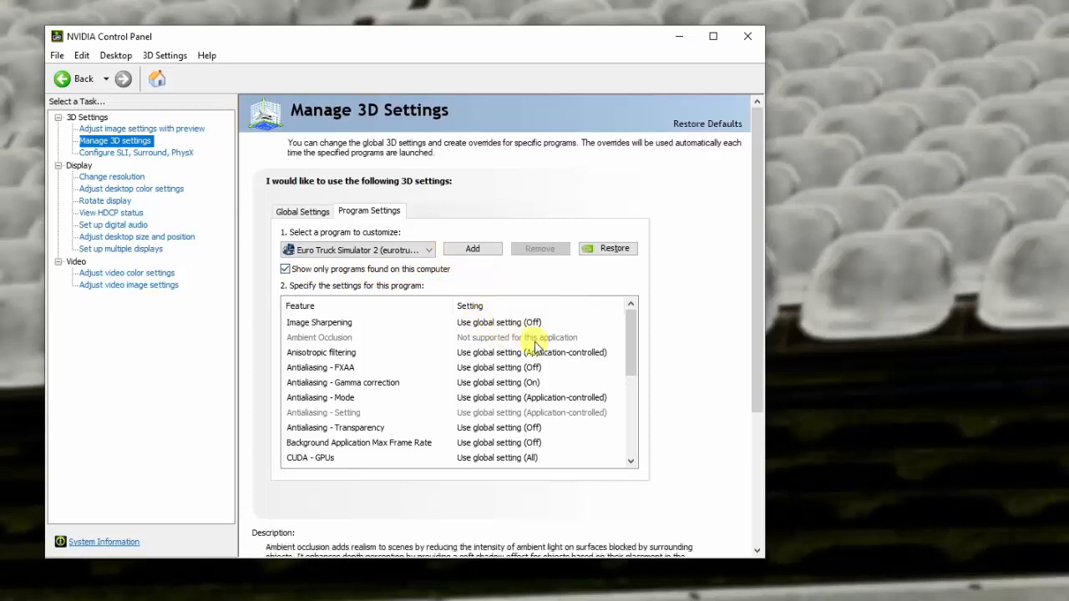
# Examine the full list of 3D settings for Euro Truck Simulator 2, including power management mode and vertical sync.
pyautogui.scroll(-1, 530, 338)
pyautogui.scroll(-3, 535, 343)
pyautogui.scroll(4, 535, 343)
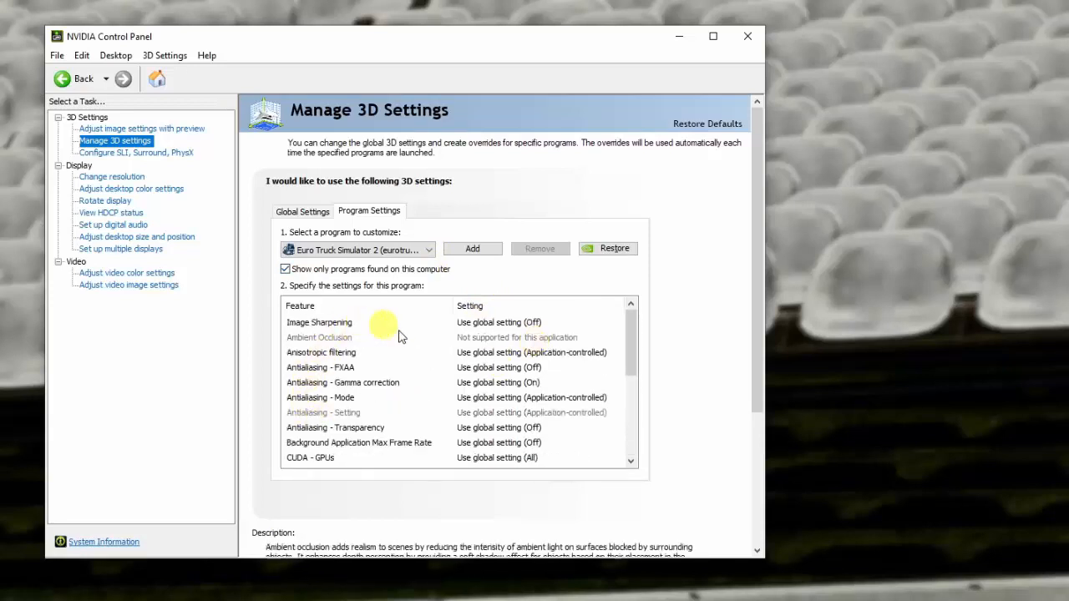
pyautogui.scroll(-3, 506, 351)
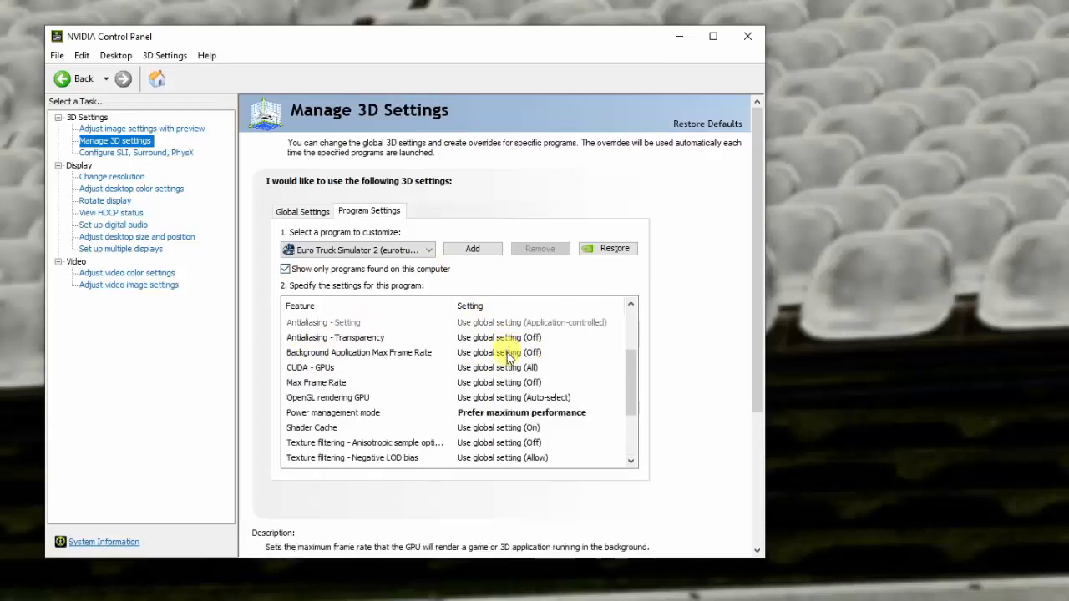
pyautogui.scroll(3, 506, 357)
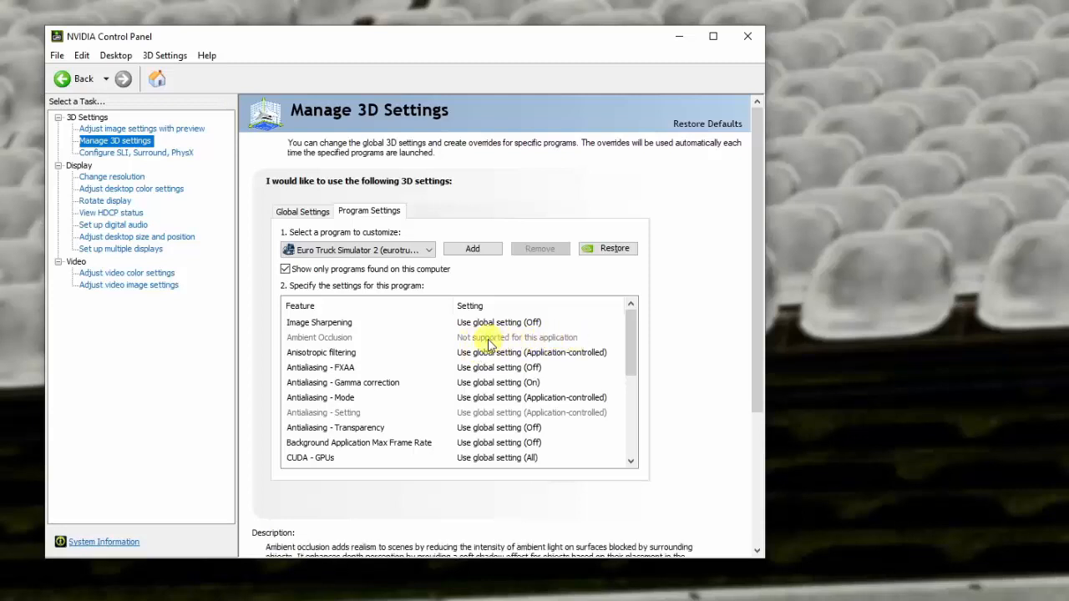
pyautogui.scroll(-1, 490, 337)
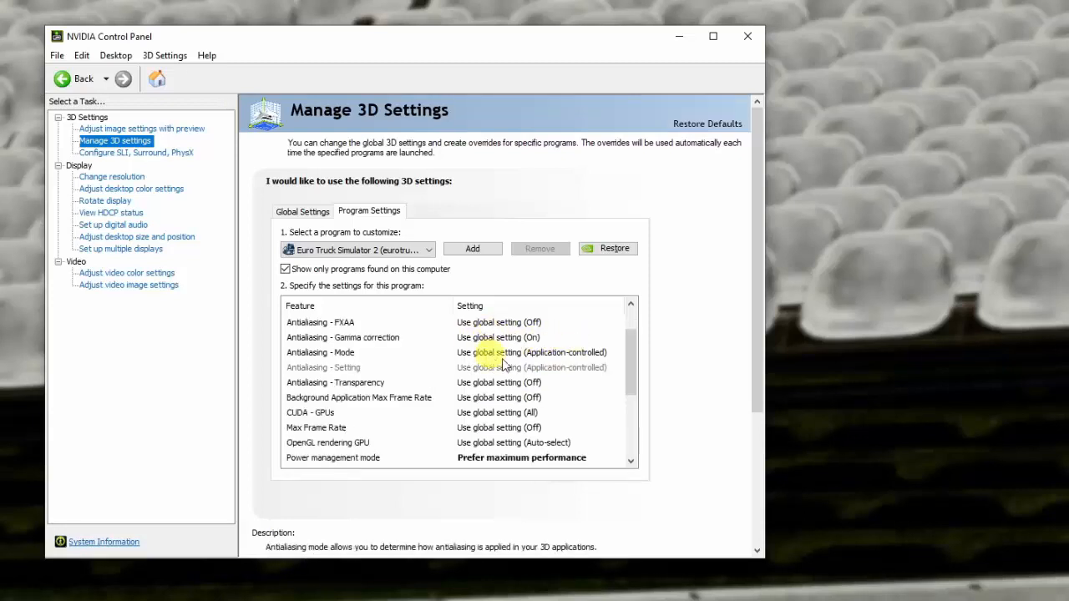
pyautogui.scroll(-1, 506, 372)
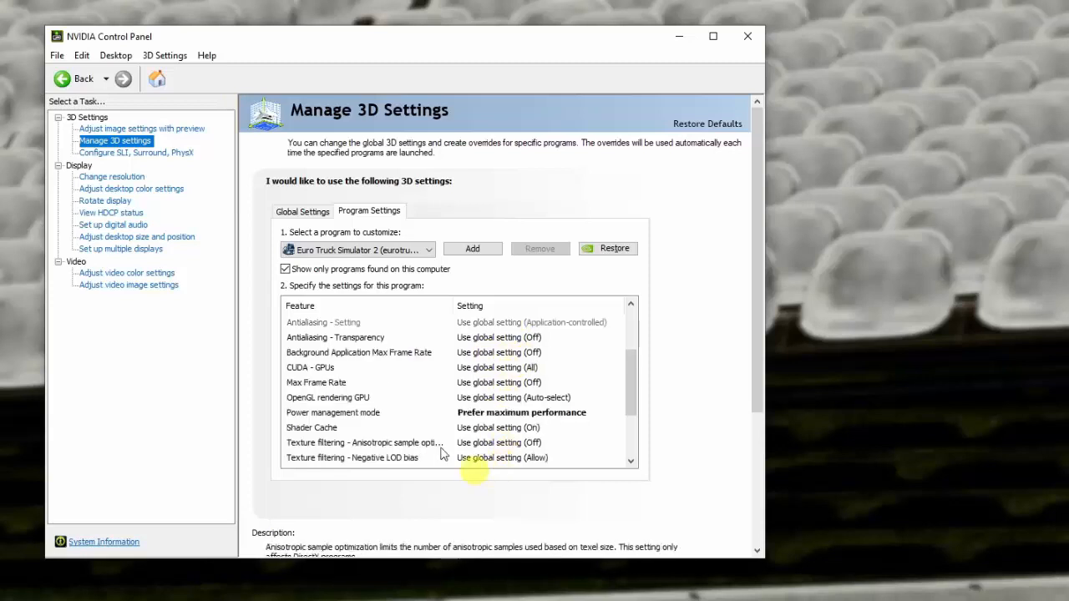
pyautogui.scroll(-2, 468, 411)
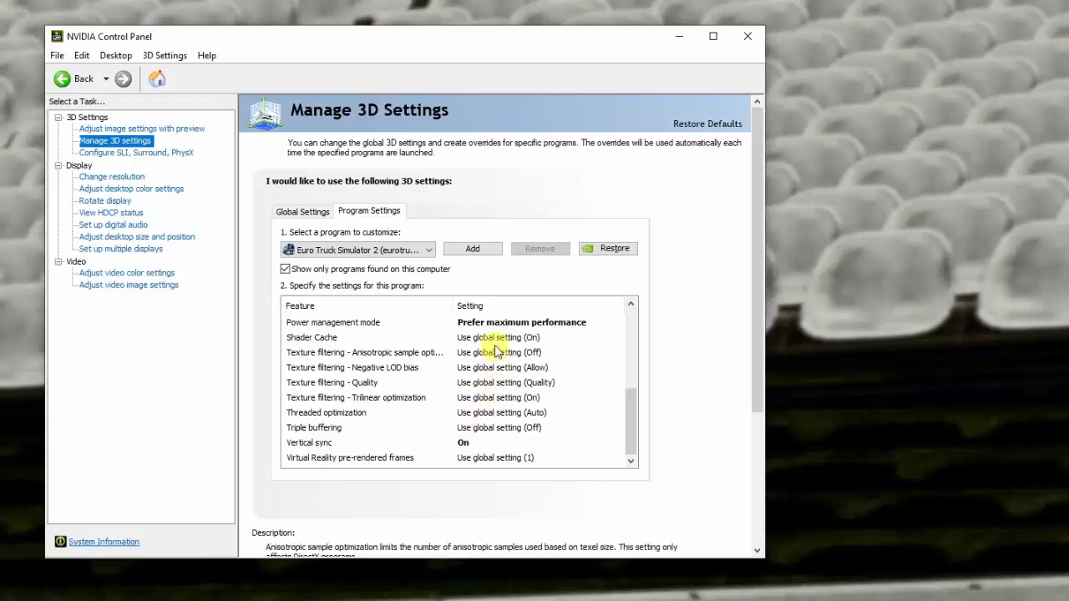
pyautogui.scroll(5, 494, 349)
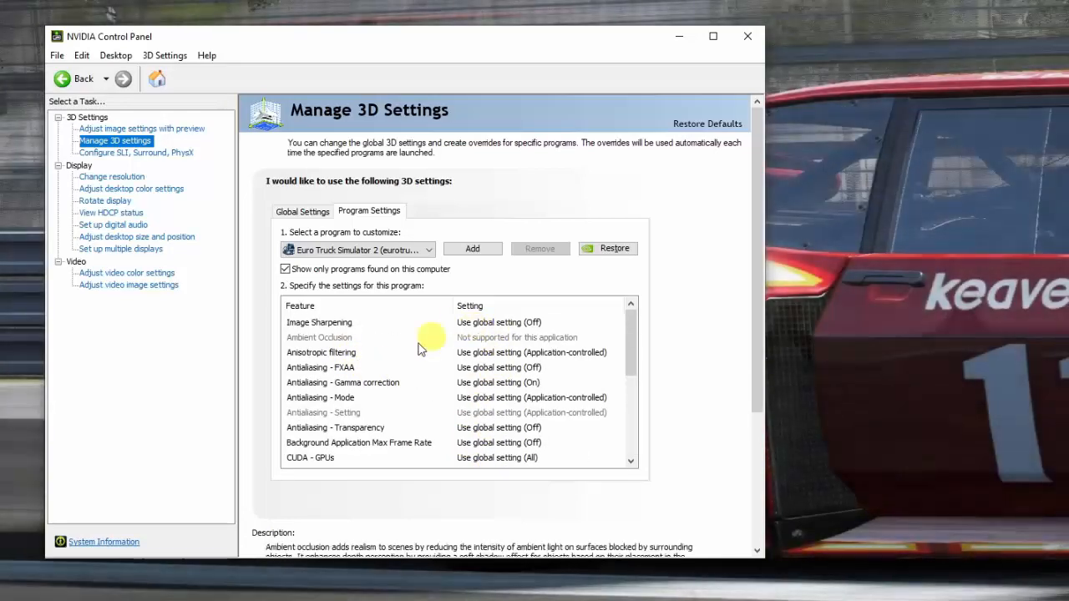
pyautogui.scroll(-2, 445, 430)
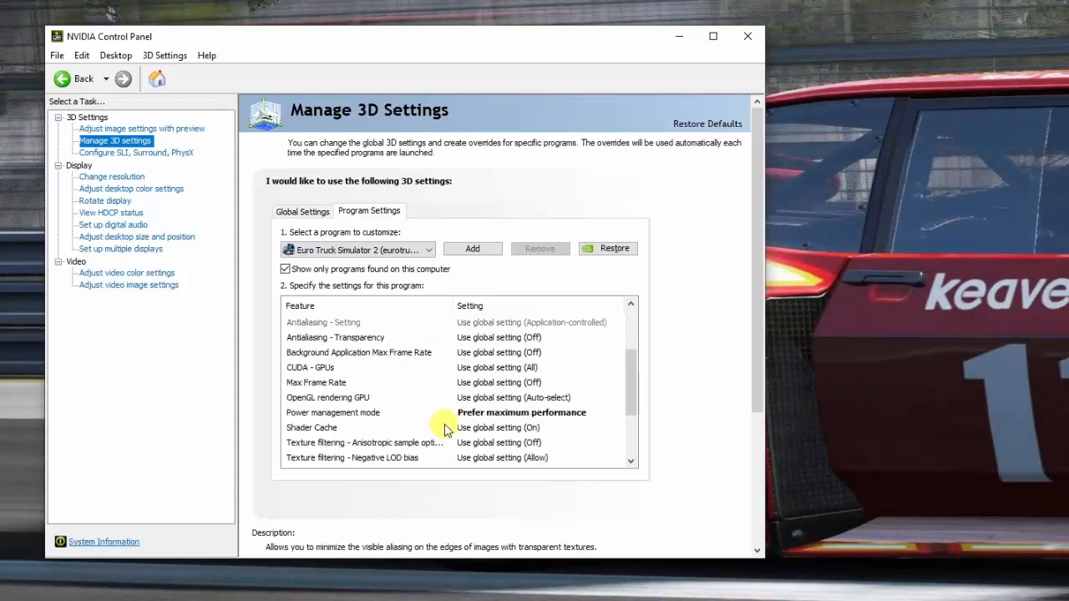
pyautogui.scroll(-2, 444, 429)
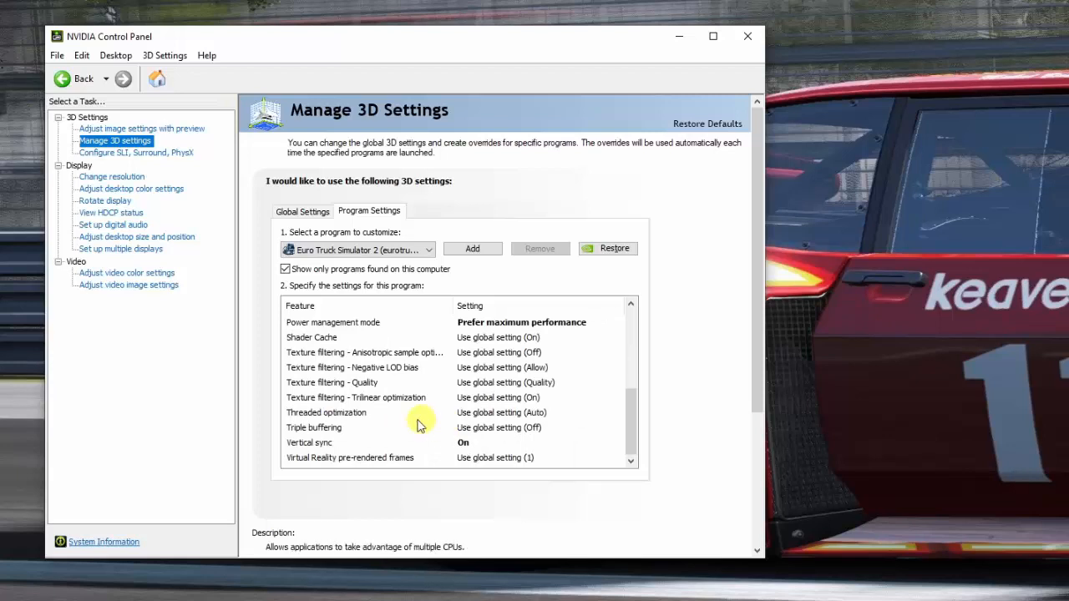
# Set the power management mode for Euro Truck Simulator 2 to Prefer maximum performance.
pyautogui.scroll(4, 418, 424)
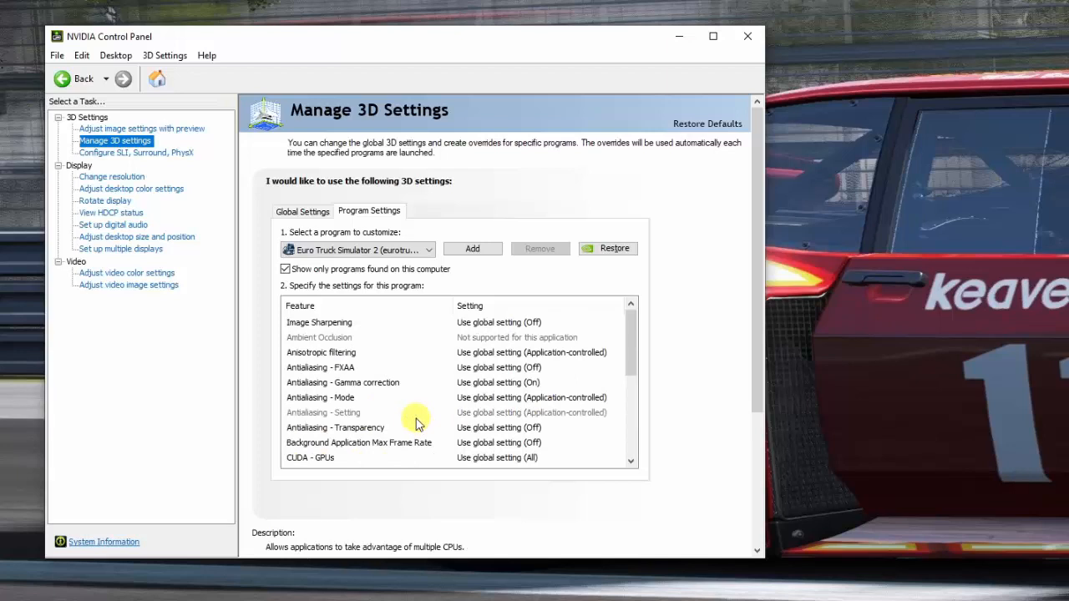
pyautogui.scroll(-3, 423, 401)
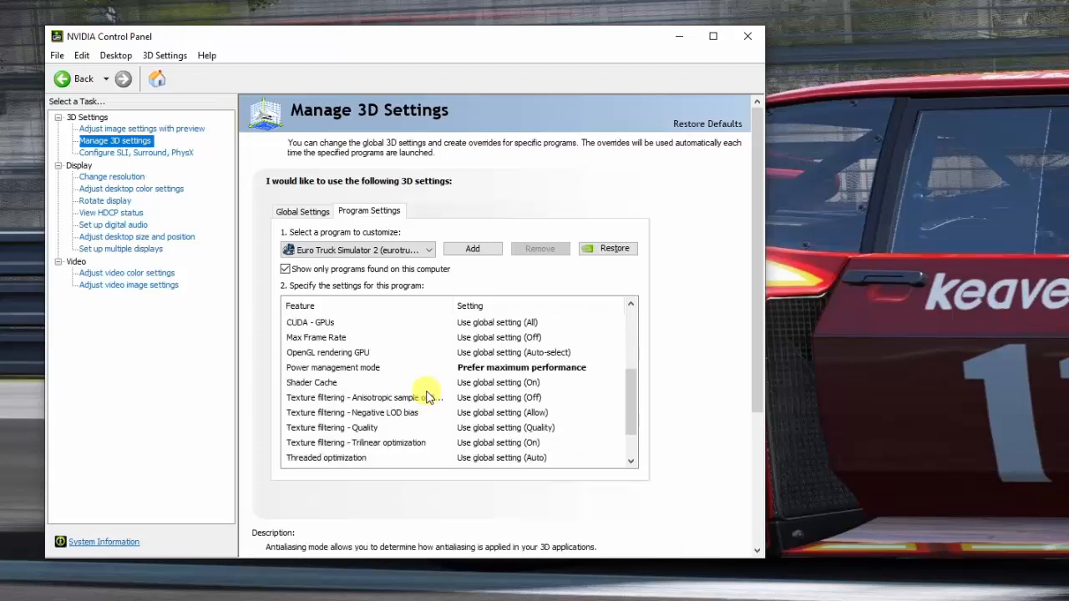
pyautogui.scroll(-1, 426, 397)
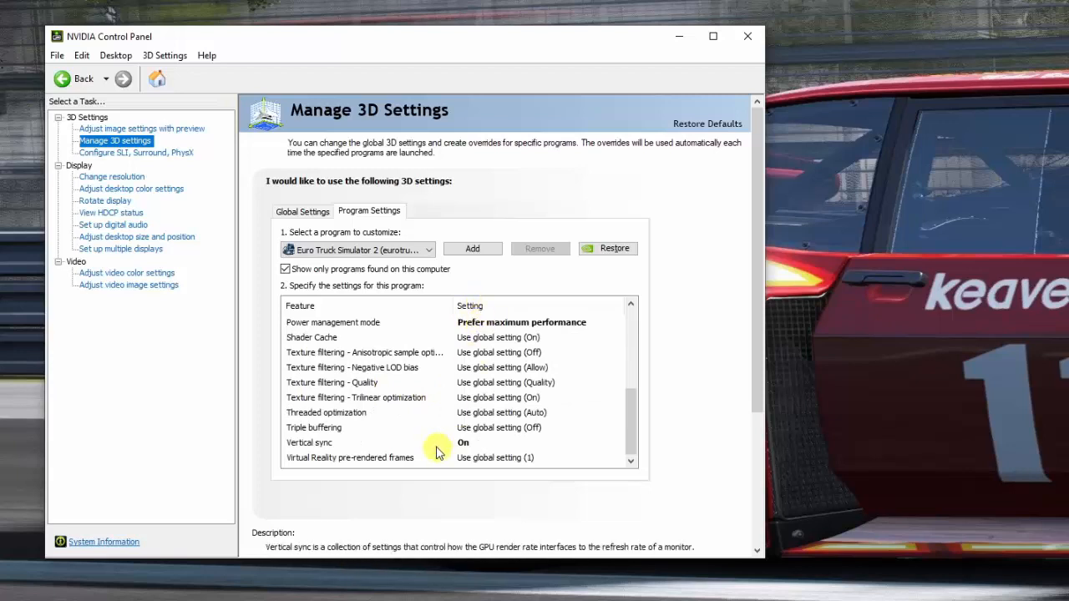
pyautogui.scroll(4, 453, 413)
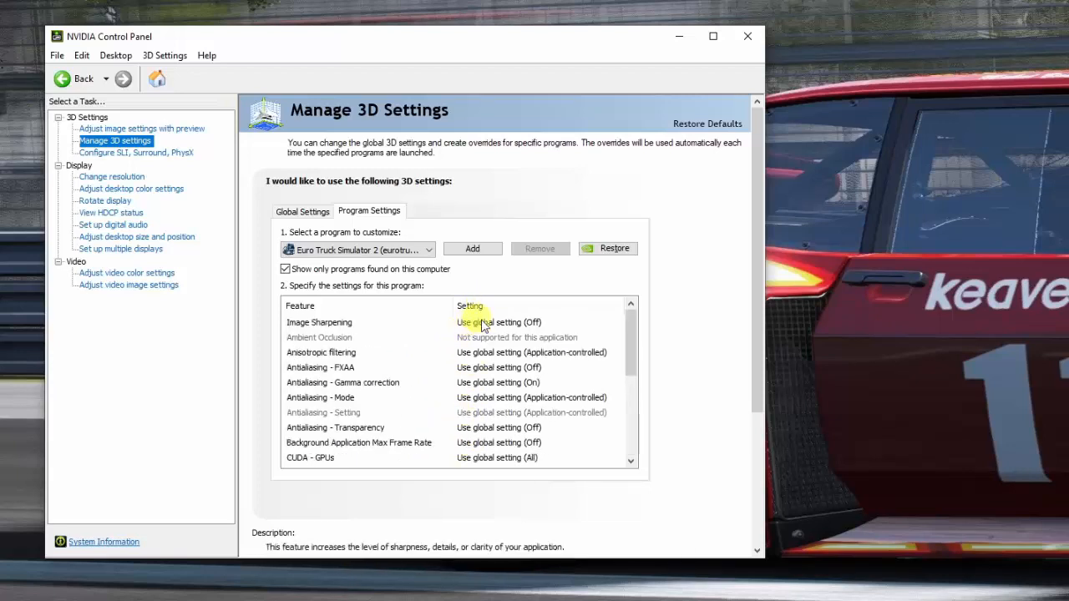
pyautogui.scroll(-2, 375, 415)
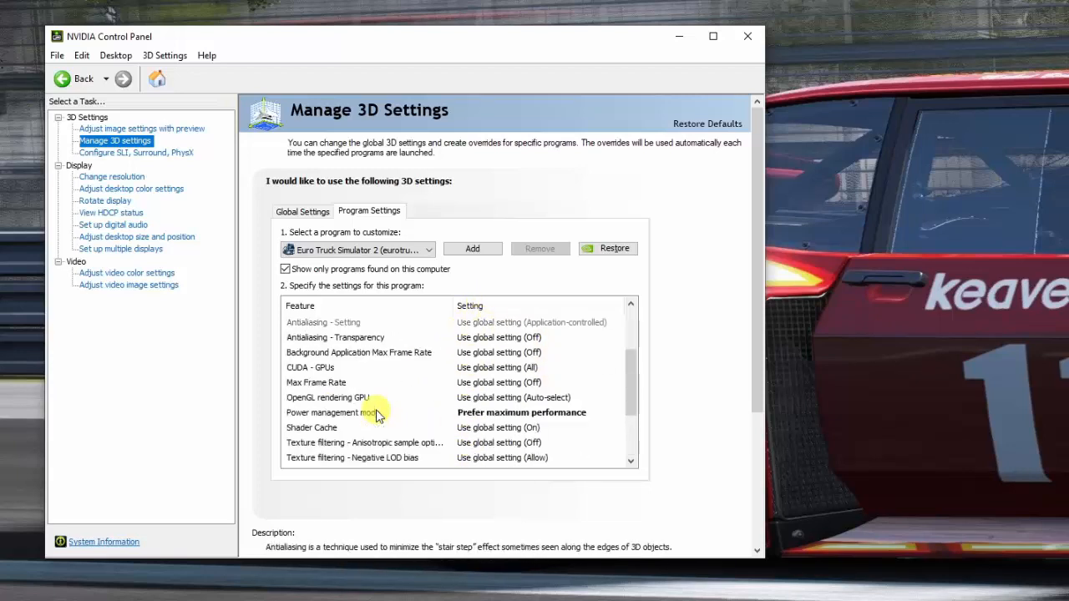
pyautogui.click(489, 414)
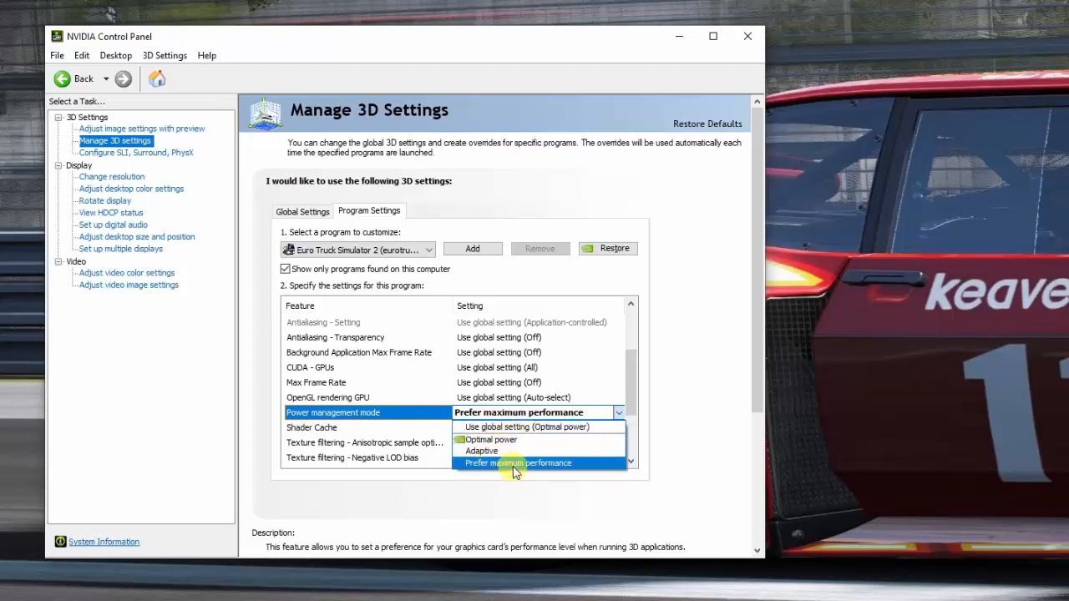
pyautogui.click(516, 464)
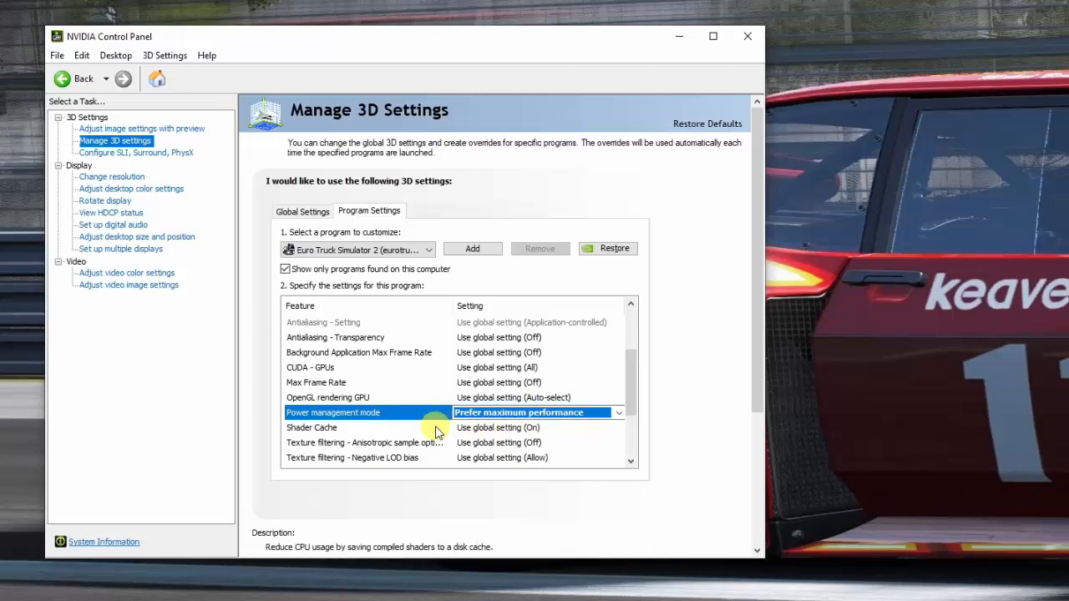
# Set vertical sync to On in the Euro Truck Simulator 2 program settings.
pyautogui.scroll(-2, 410, 443)
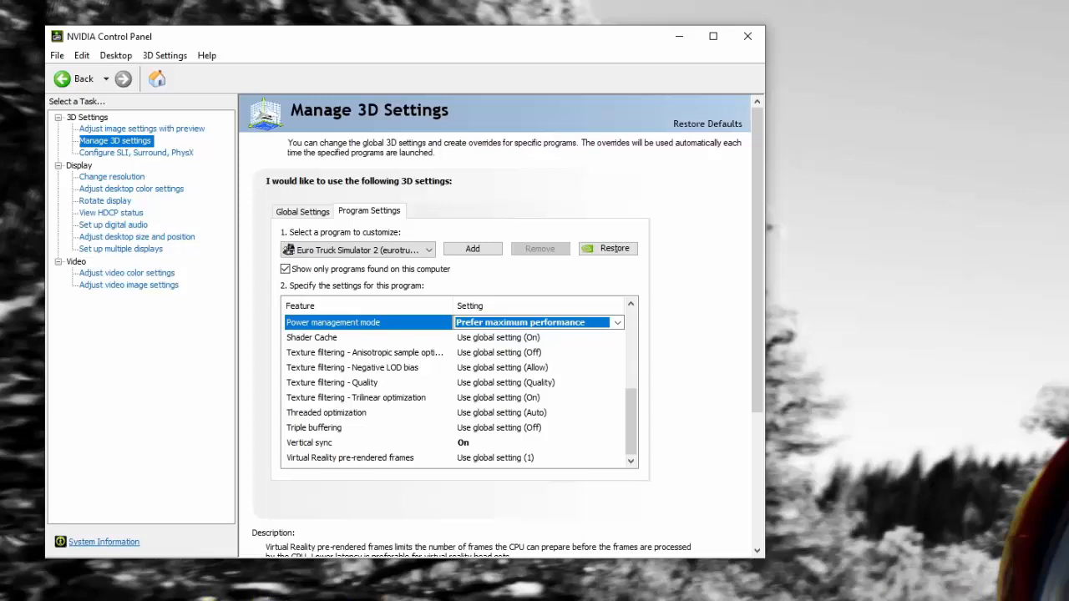
pyautogui.click(463, 447)
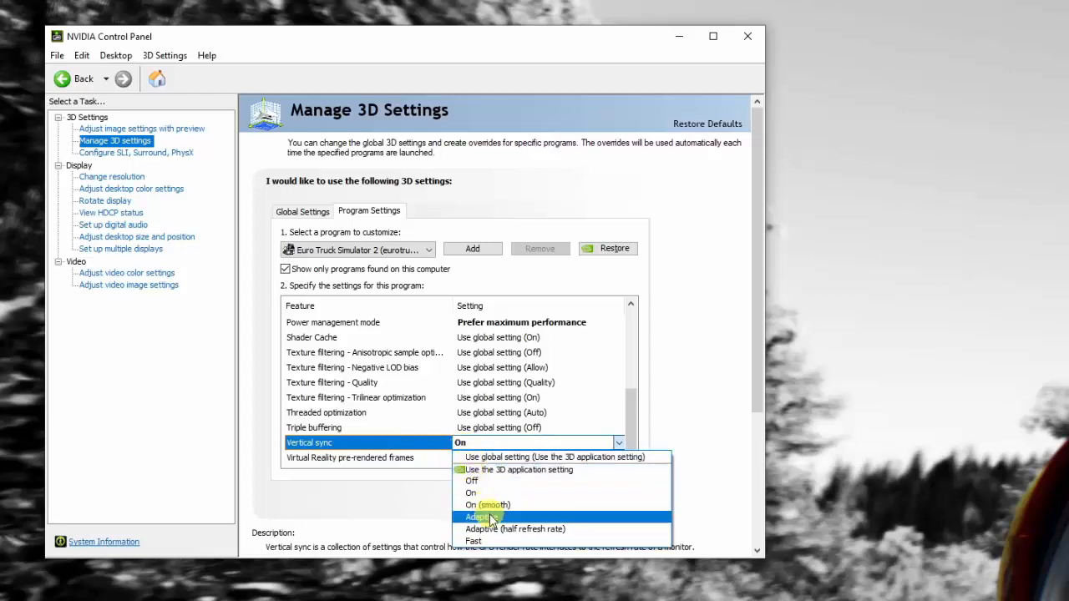
pyautogui.click(471, 493)
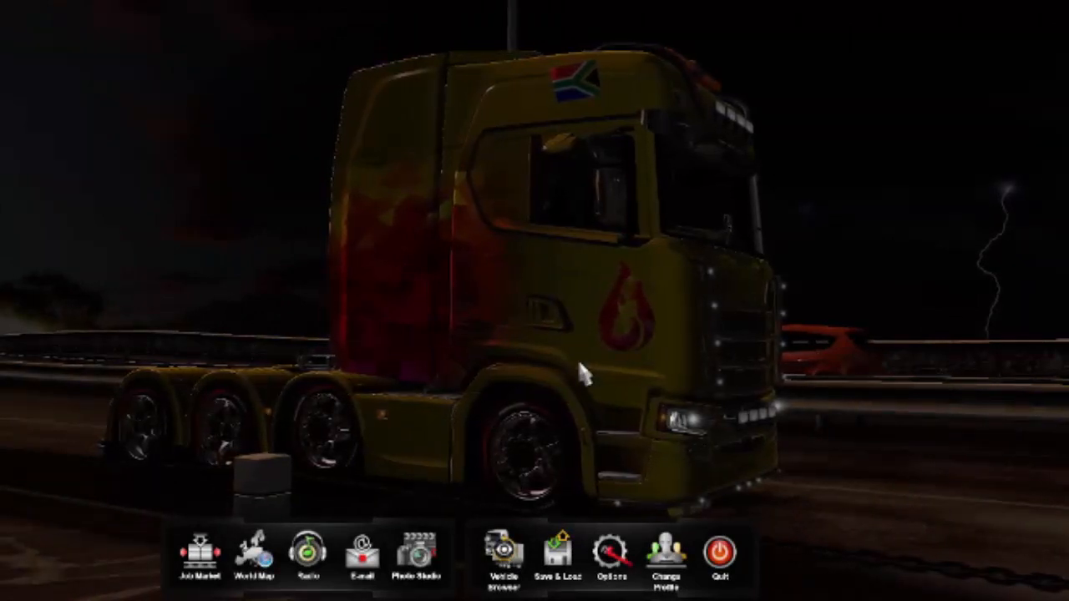
# Switch to Euro Truck Simulator 2, open its graphics options and make sure fullscreen mode is enabled.
pyautogui.click(613, 556)
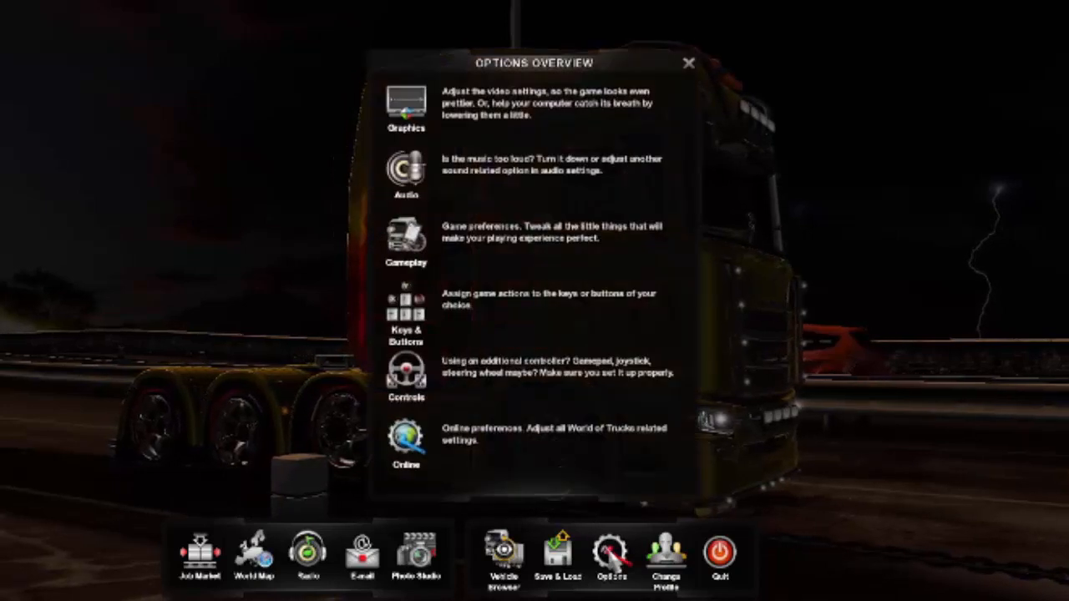
pyautogui.click(472, 111)
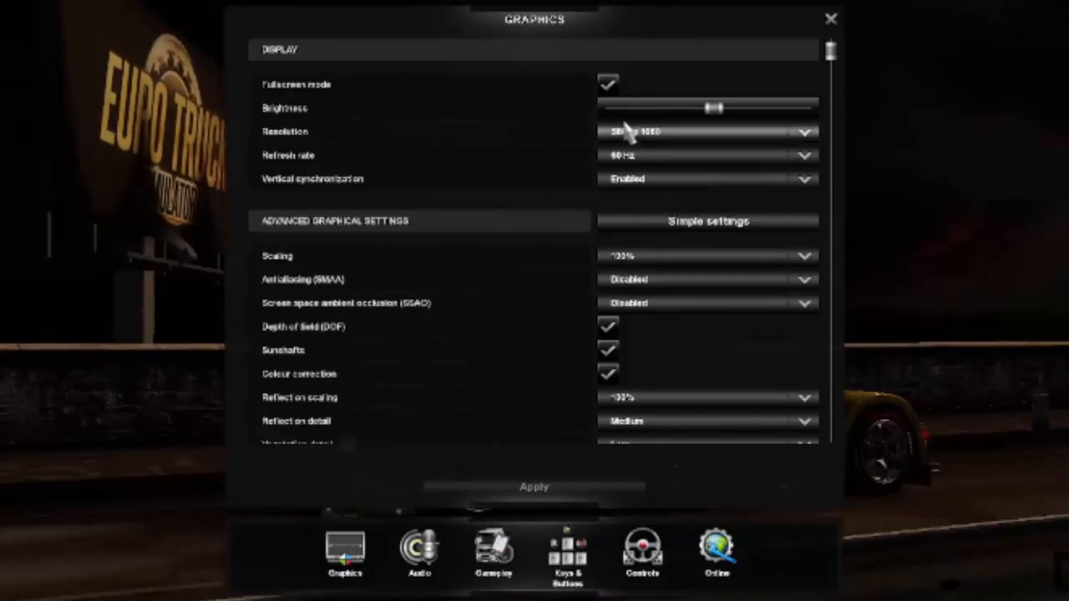
pyautogui.click(610, 82)
pyautogui.click(610, 82)
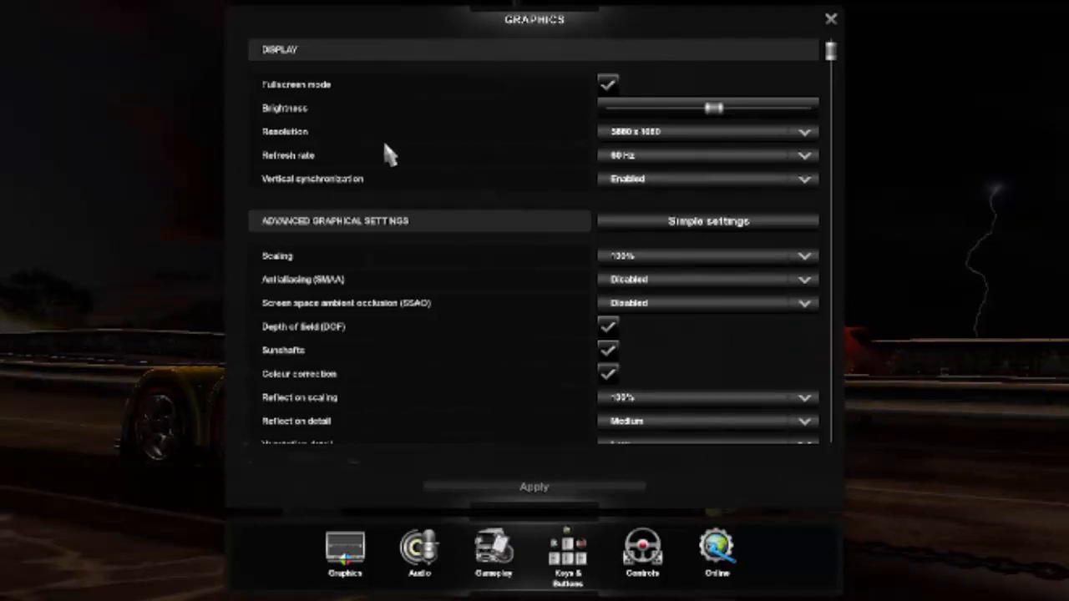
# Select the 5880 x 1080 display resolution and check the available refresh rates.
pyautogui.click(668, 140)
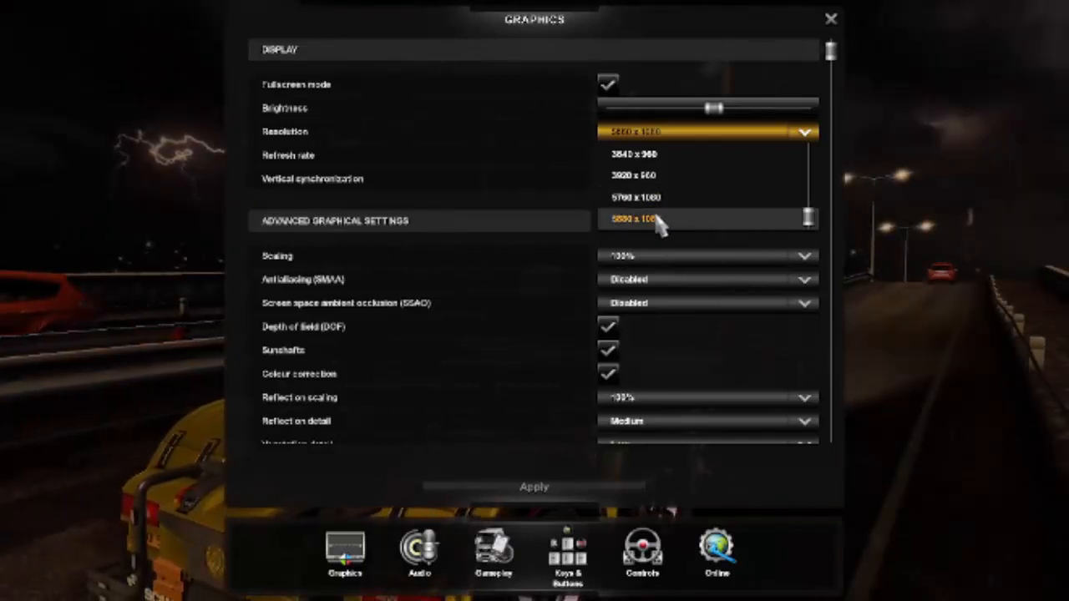
pyautogui.click(642, 227)
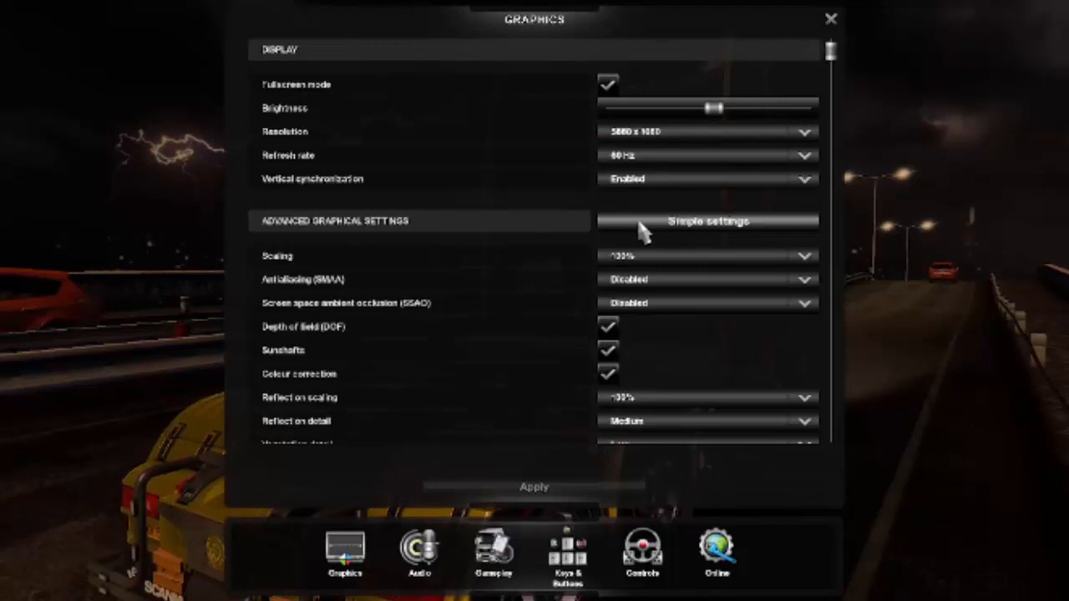
pyautogui.click(662, 159)
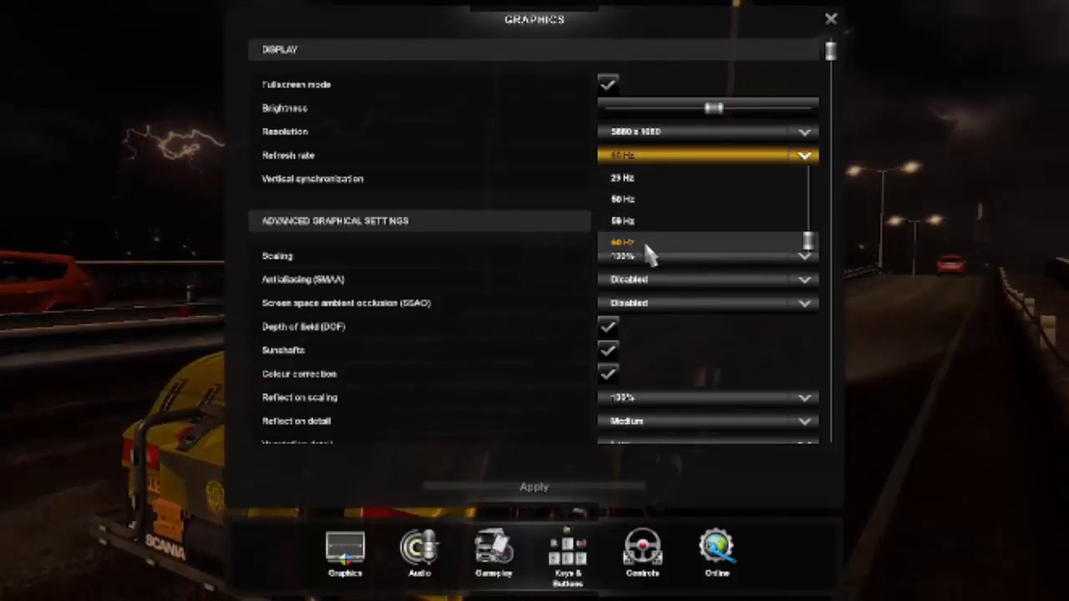
pyautogui.click(553, 178)
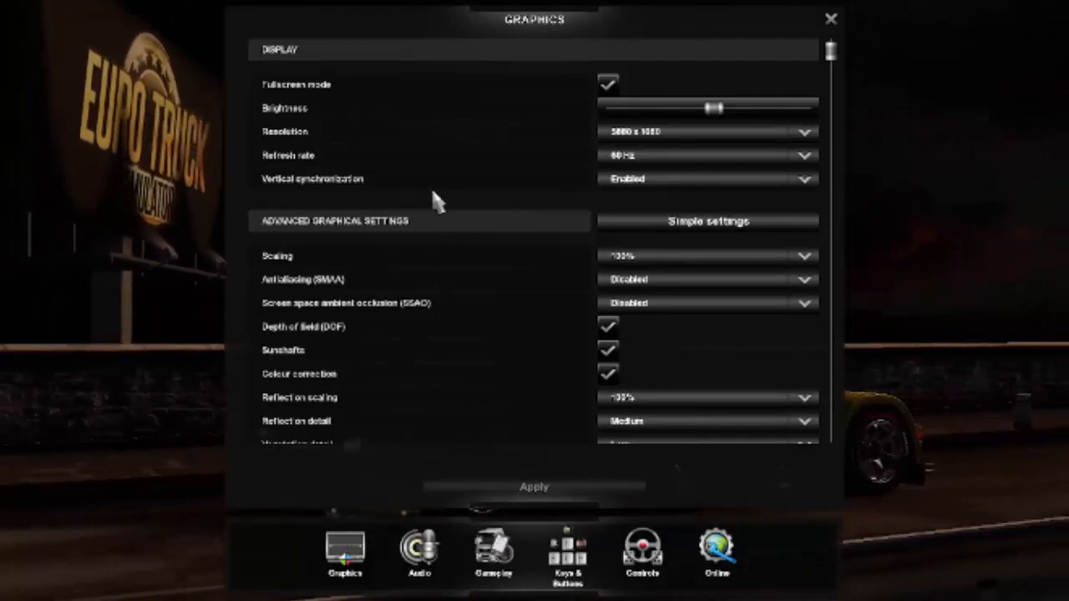
# Check the vertical synchronization choices and view the simple graphical settings before returning to the advanced ones.
pyautogui.click(640, 180)
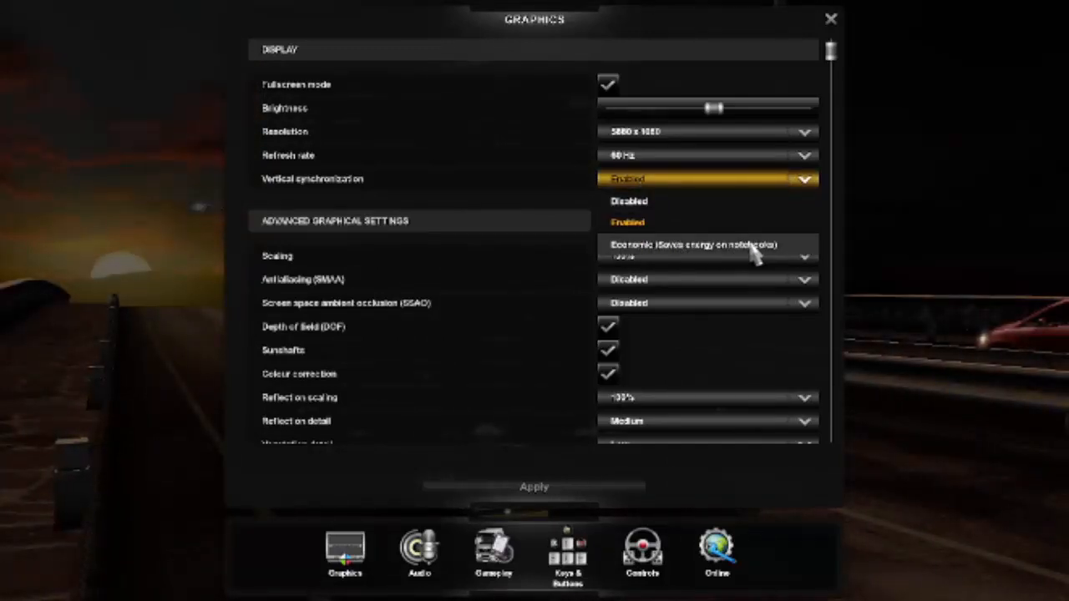
pyautogui.click(610, 180)
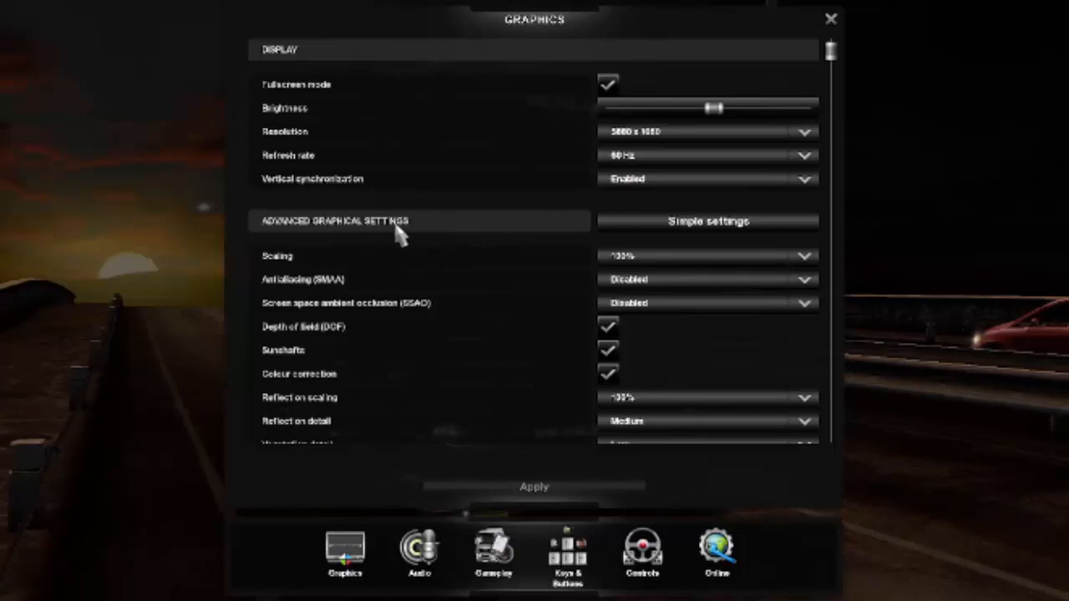
pyautogui.click(700, 227)
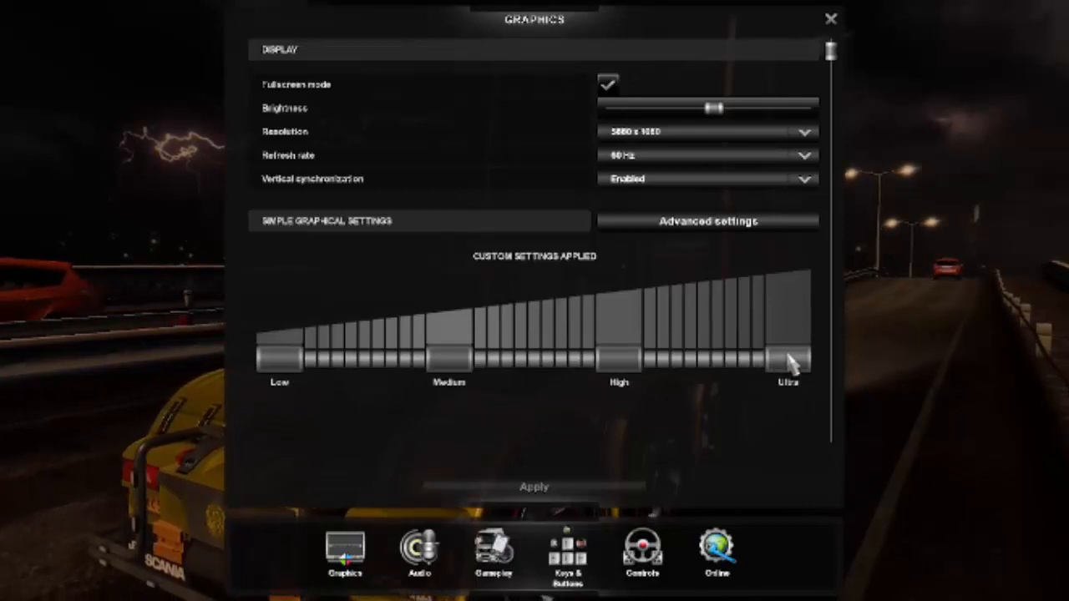
pyautogui.click(683, 224)
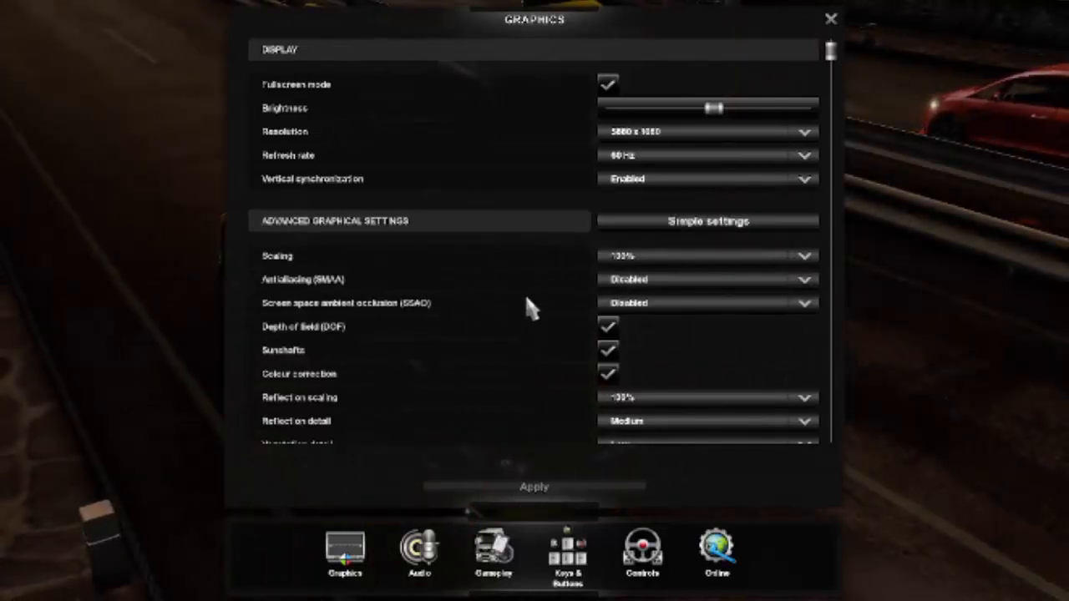
# Review the available scaling percentages and SMAA antialiasing levels in the advanced graphical settings.
pyautogui.scroll(-2, 527, 298)
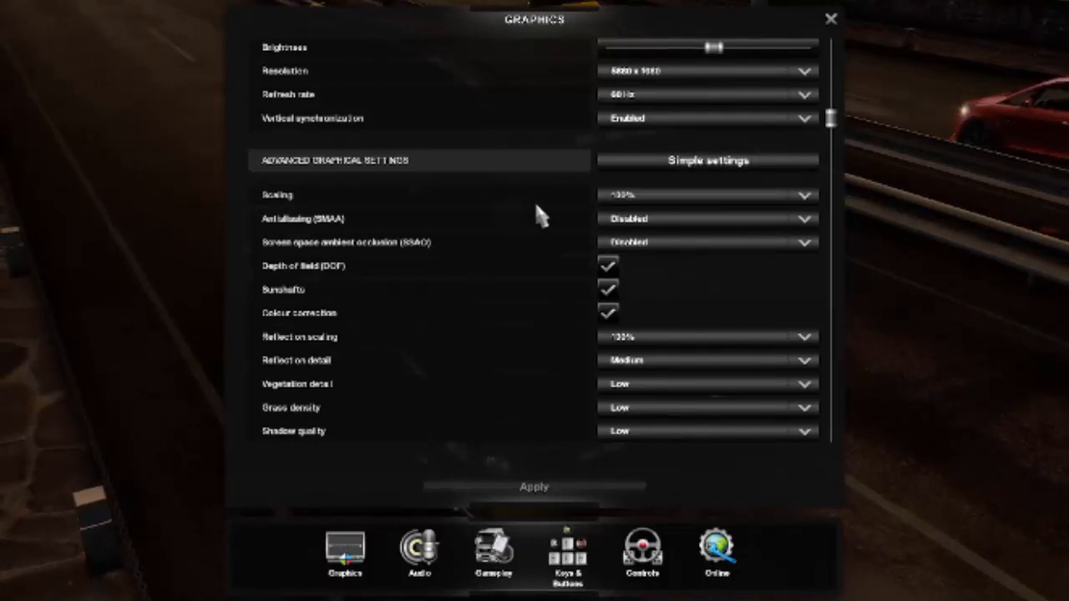
pyautogui.click(656, 203)
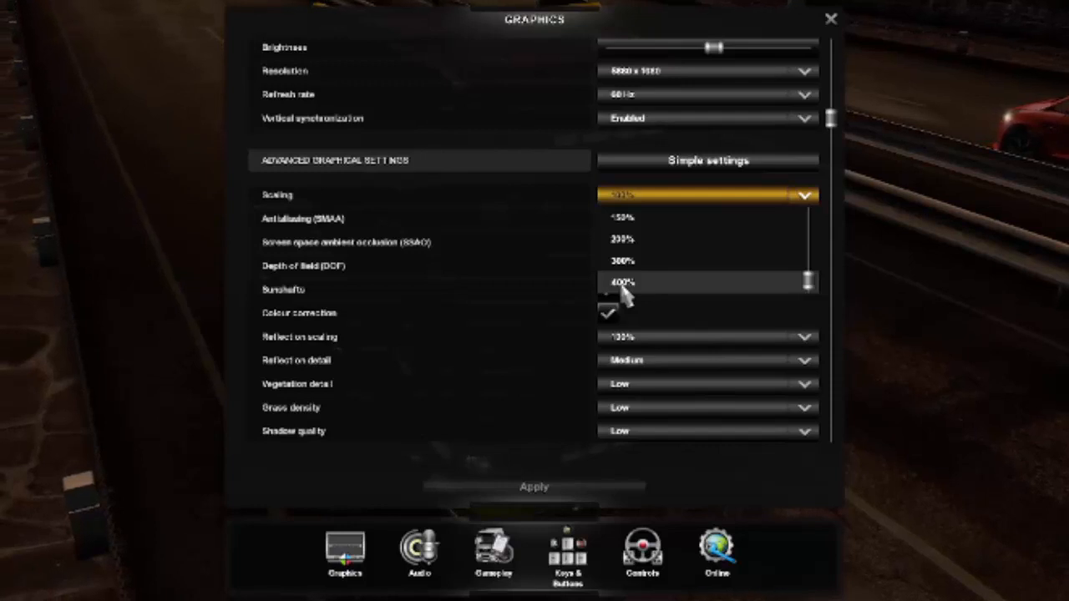
pyautogui.scroll(3, 627, 284)
pyautogui.scroll(-2, 639, 276)
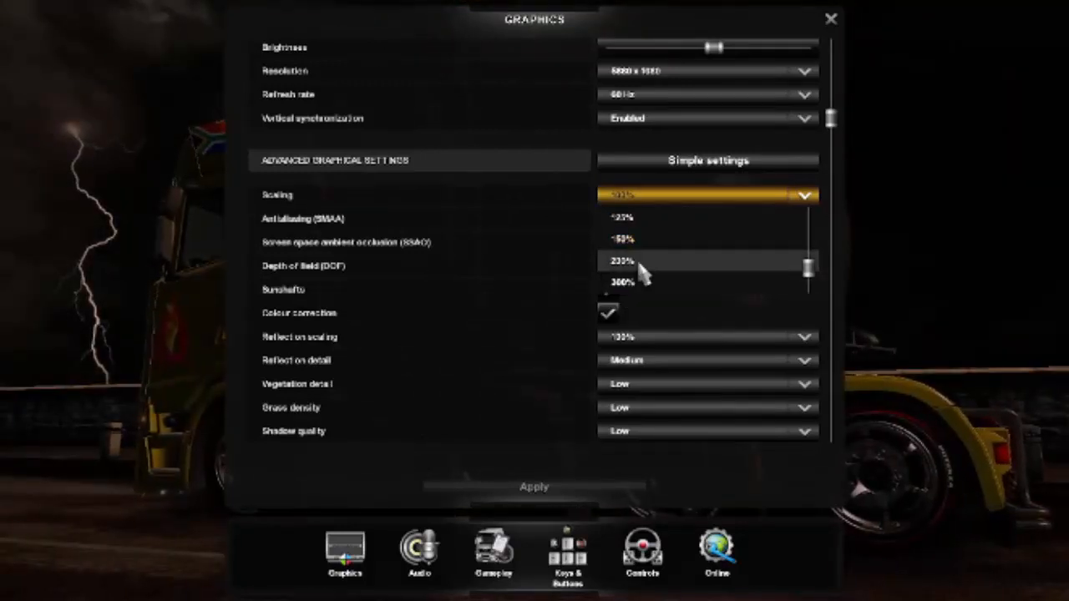
pyautogui.scroll(3, 640, 267)
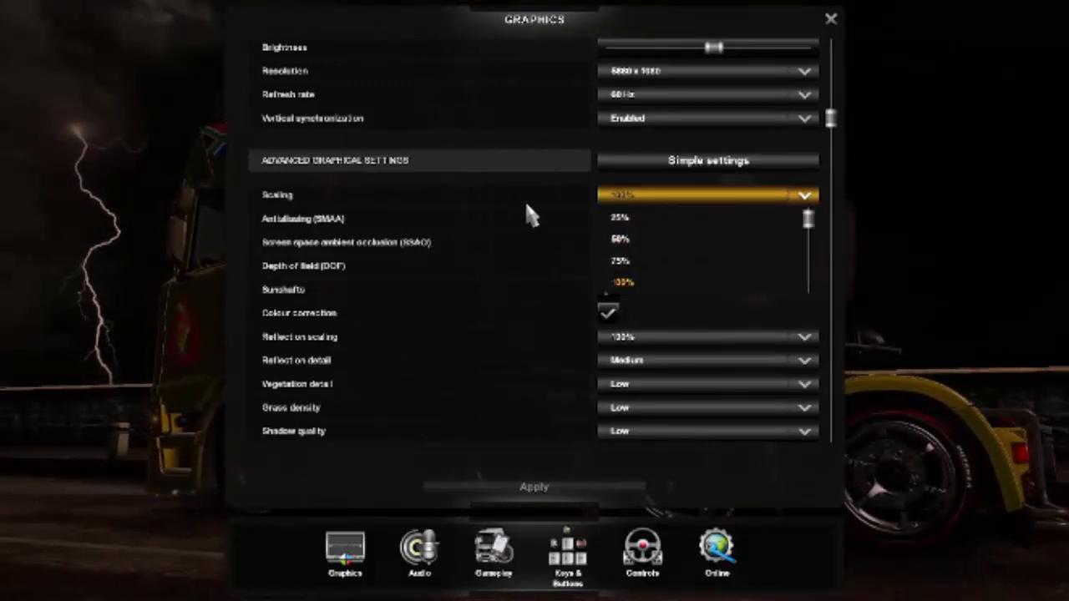
pyautogui.click(639, 197)
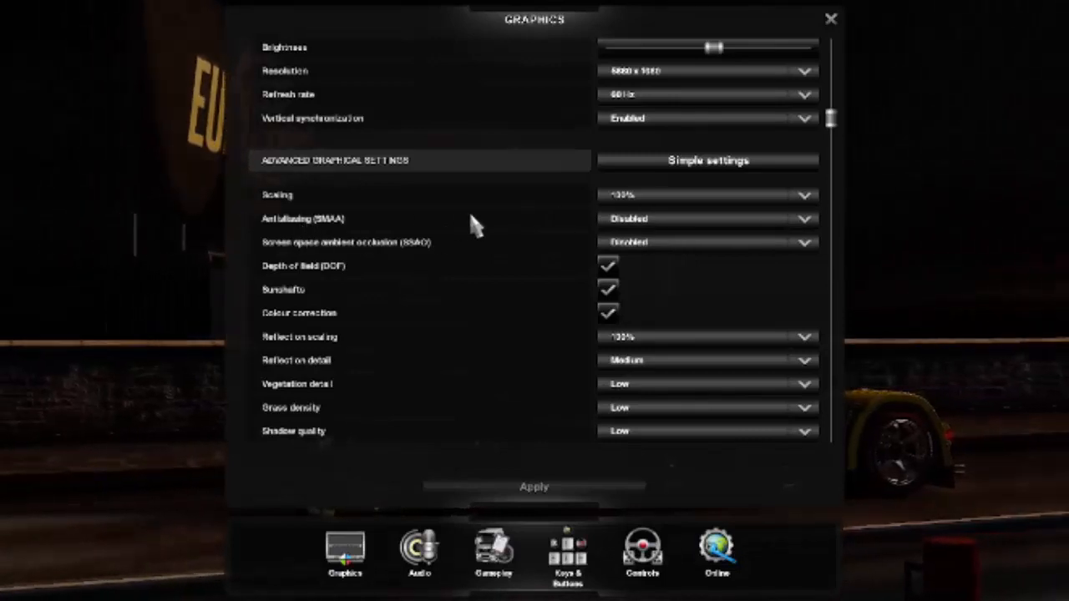
pyautogui.click(658, 222)
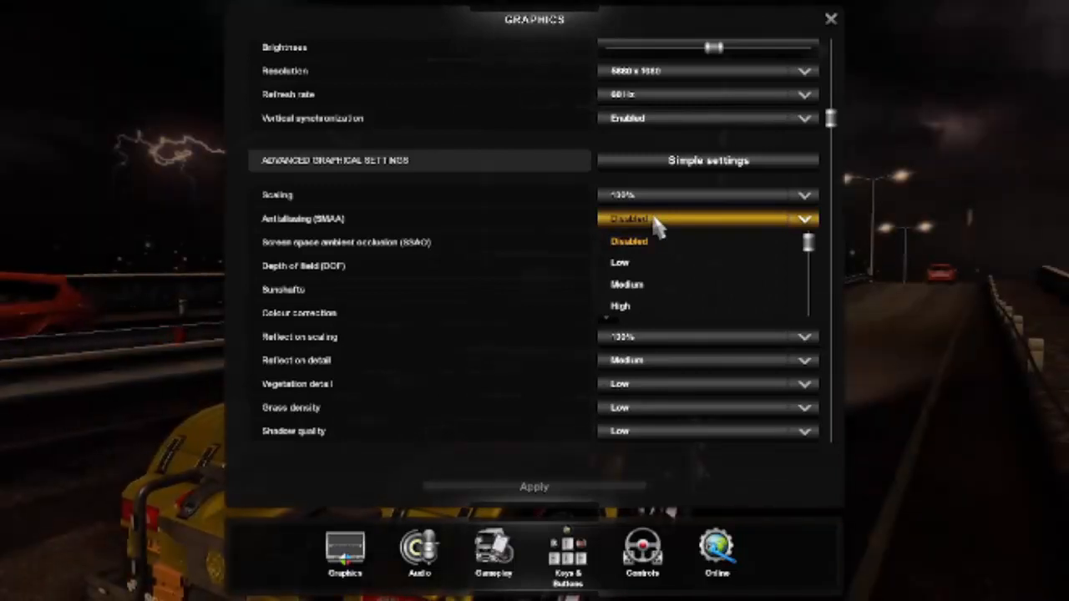
pyautogui.click(656, 222)
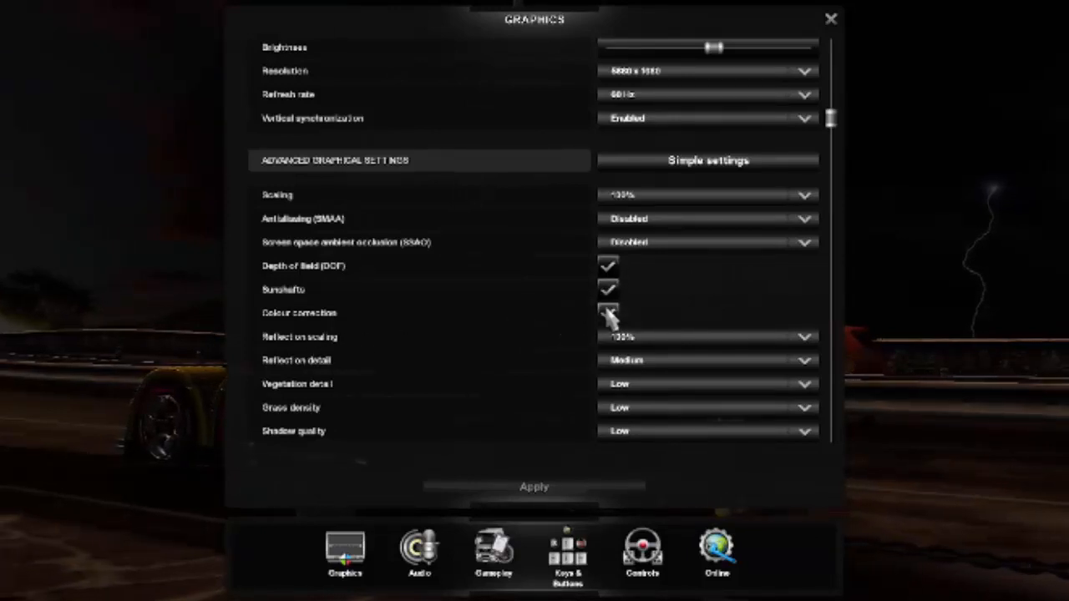
# Review the available reflection scaling percentages and reflection detail levels, keeping 100% scaling and Medium detail.
pyautogui.scroll(-4, 725, 294)
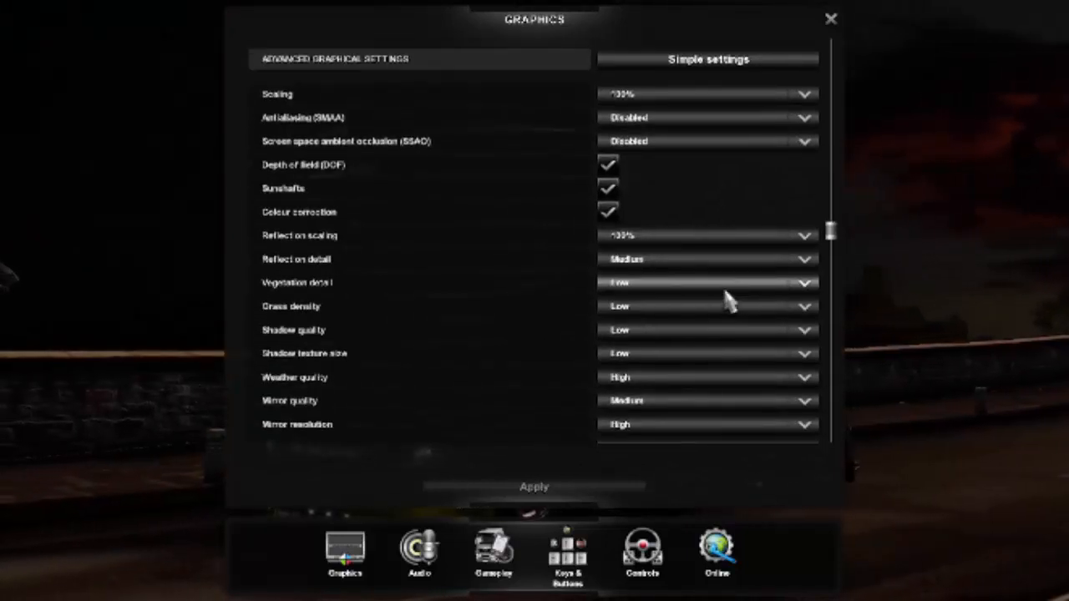
pyautogui.scroll(-1, 720, 293)
pyautogui.scroll(-2, 718, 291)
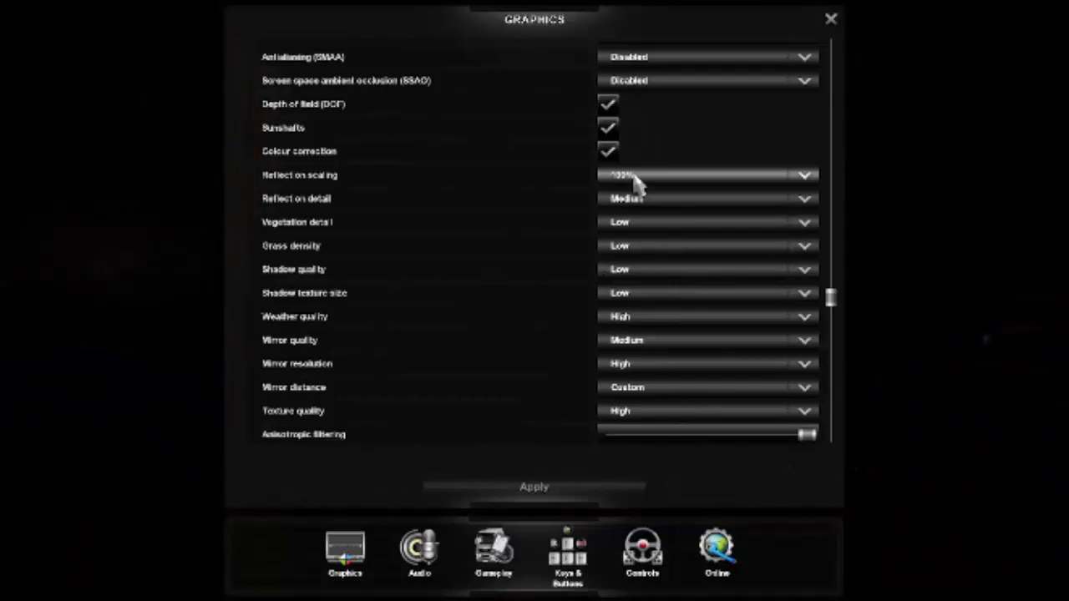
pyautogui.scroll(3, 631, 180)
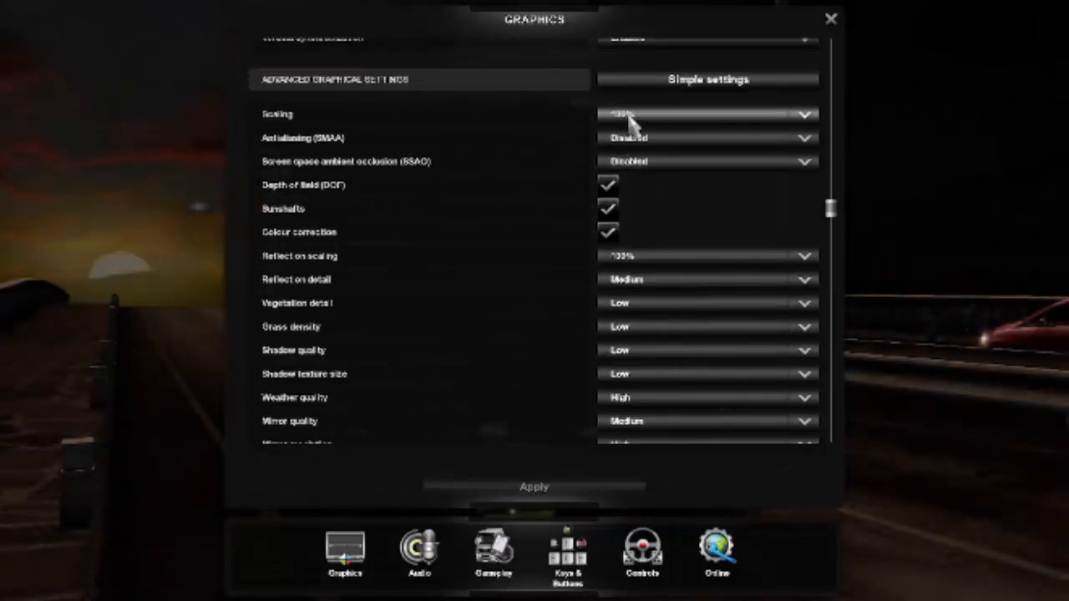
pyautogui.scroll(-1, 633, 216)
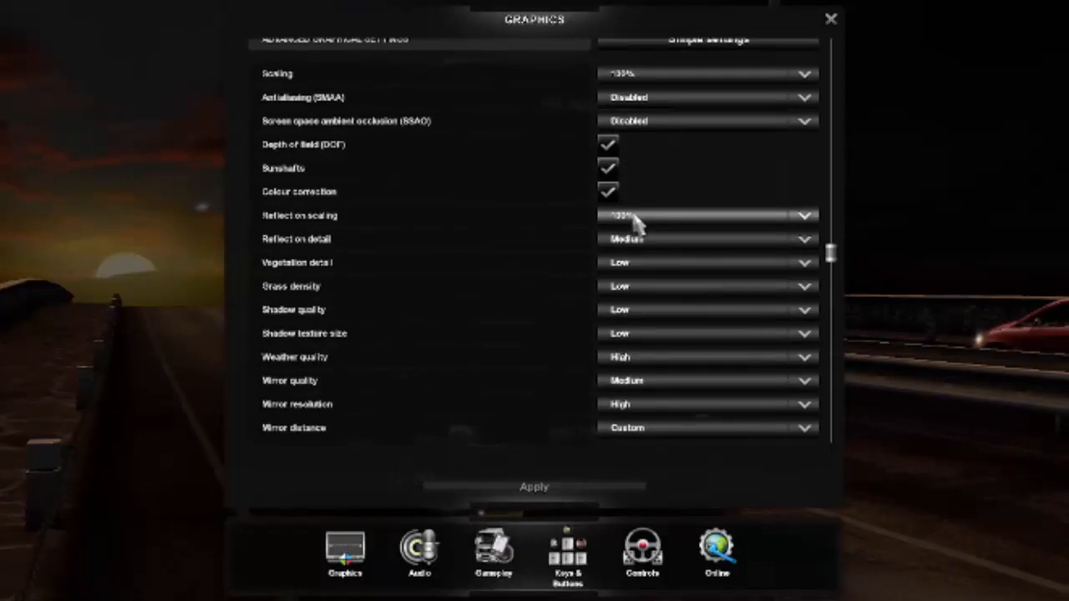
pyautogui.click(635, 219)
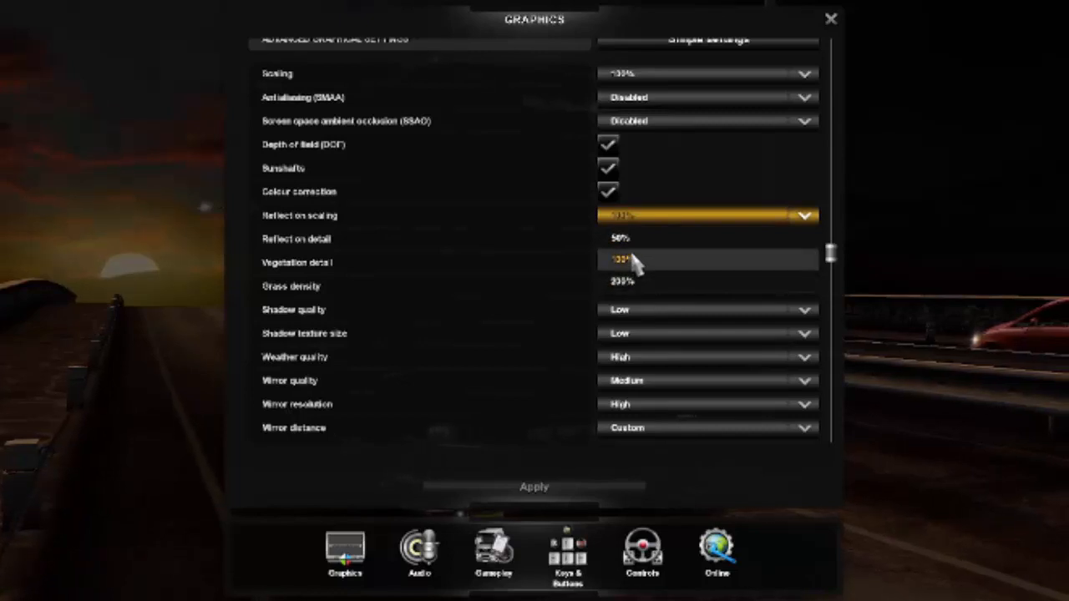
pyautogui.click(640, 218)
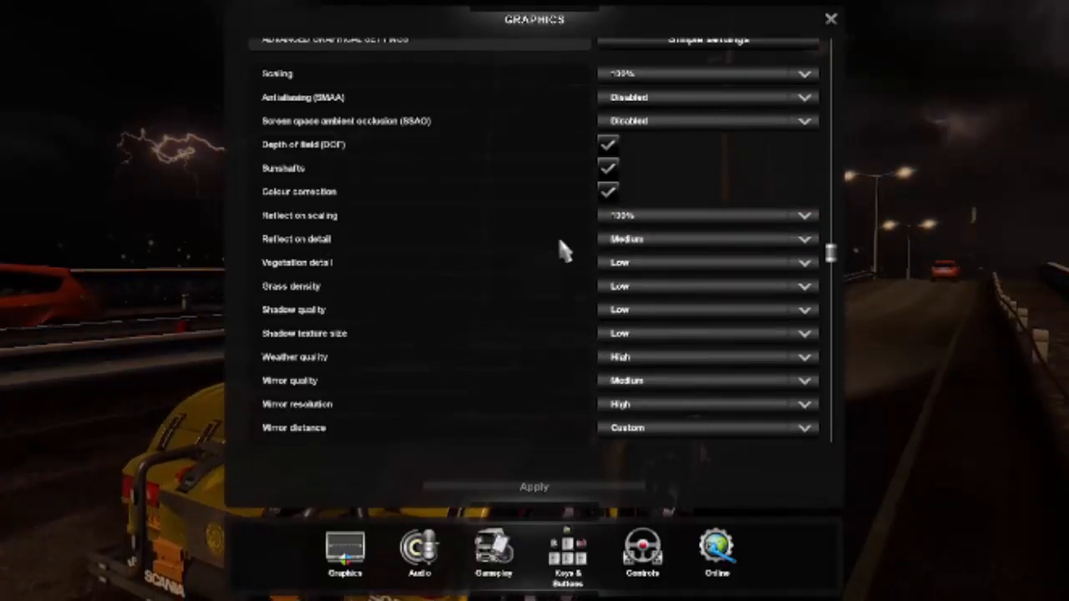
pyautogui.click(632, 240)
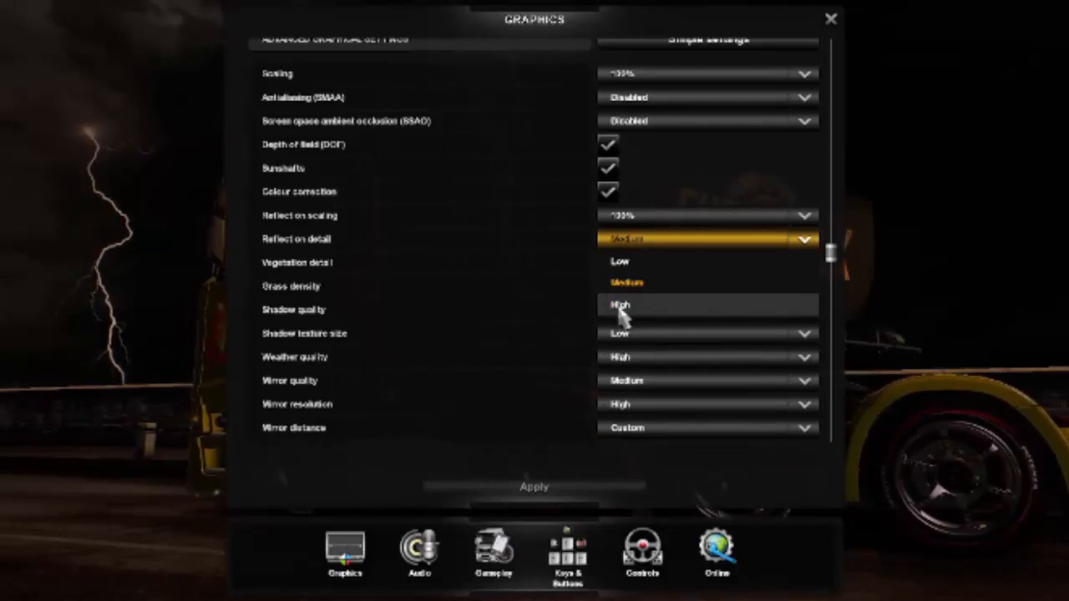
pyautogui.click(622, 284)
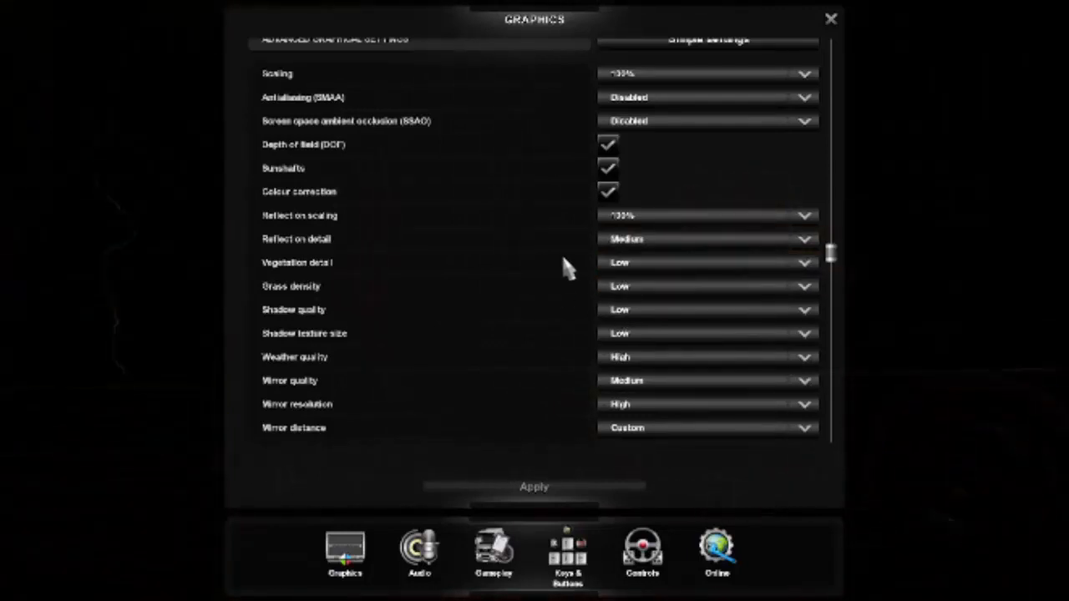
# Check the vegetation detail and grass density choices, keeping both at Low.
pyautogui.click(641, 265)
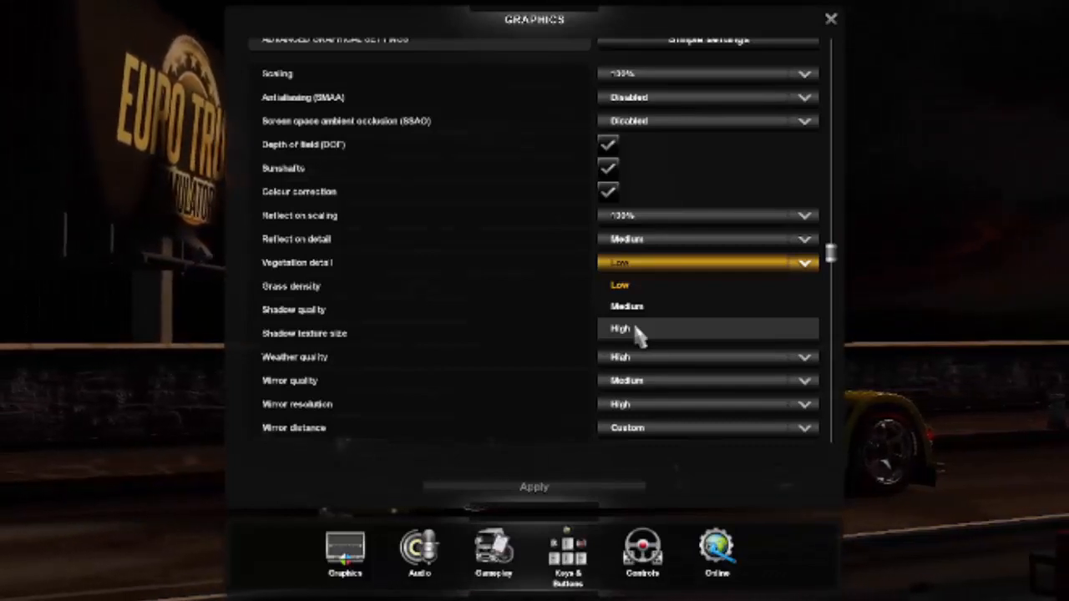
pyautogui.click(637, 273)
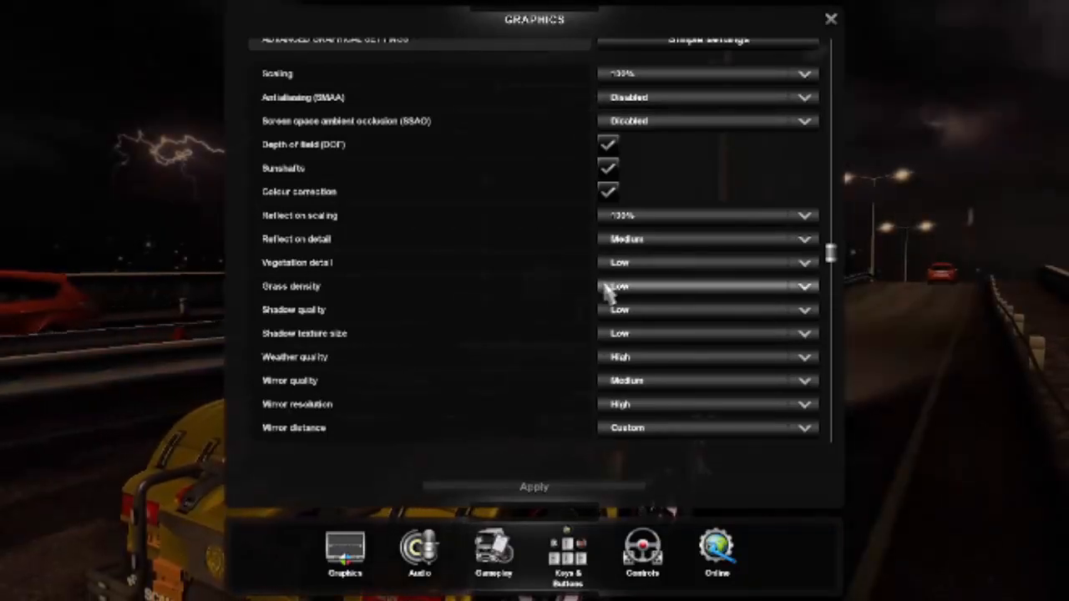
pyautogui.click(627, 288)
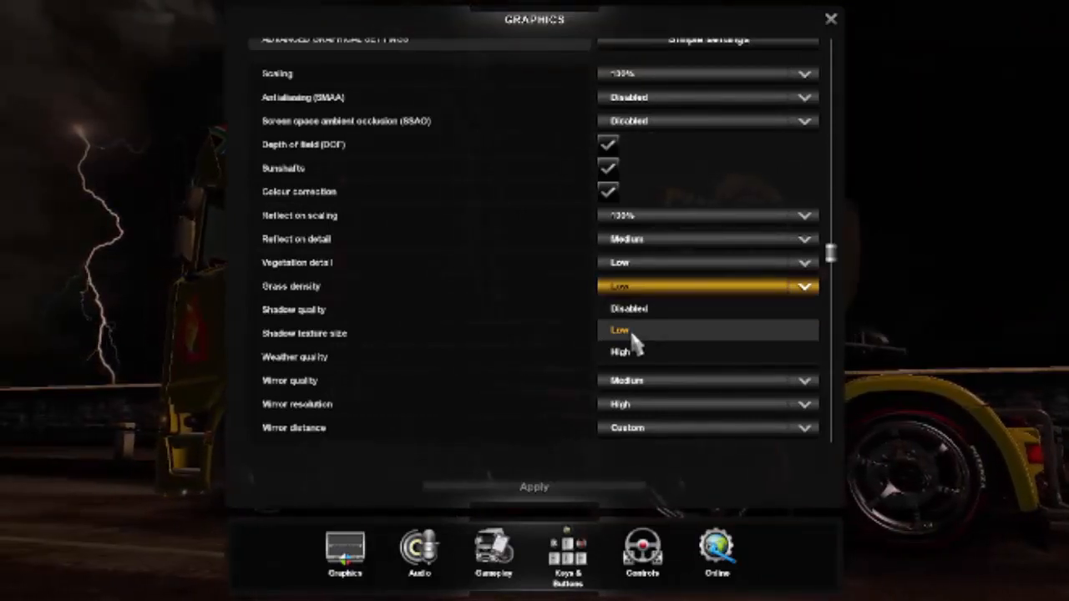
pyautogui.click(634, 333)
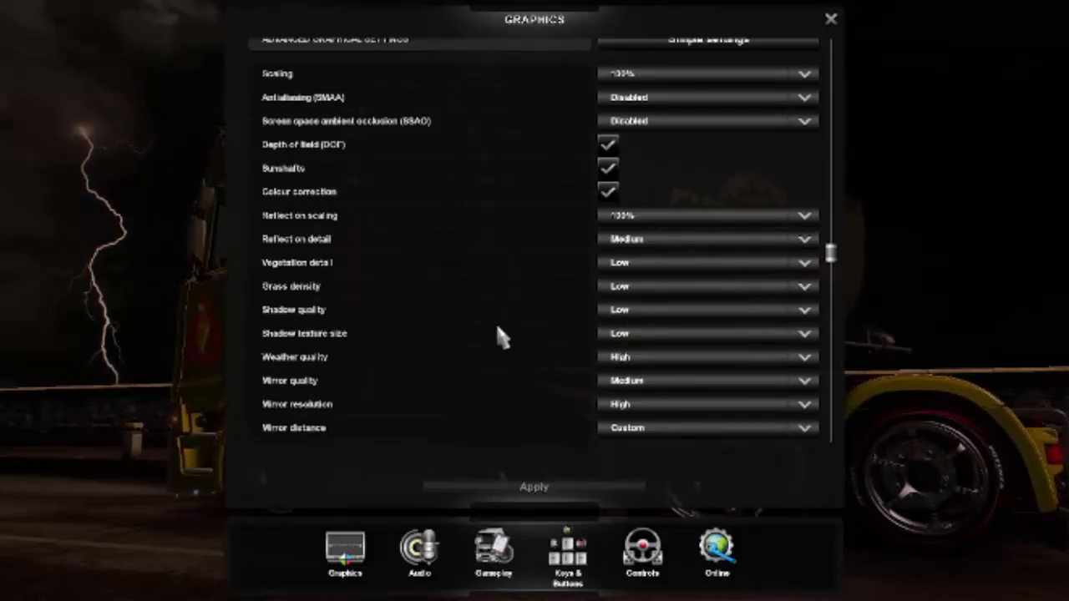
# Check the shadow quality, shadow texture size and weather quality choices, keeping both shadow settings at Low and weather at High.
pyautogui.click(640, 318)
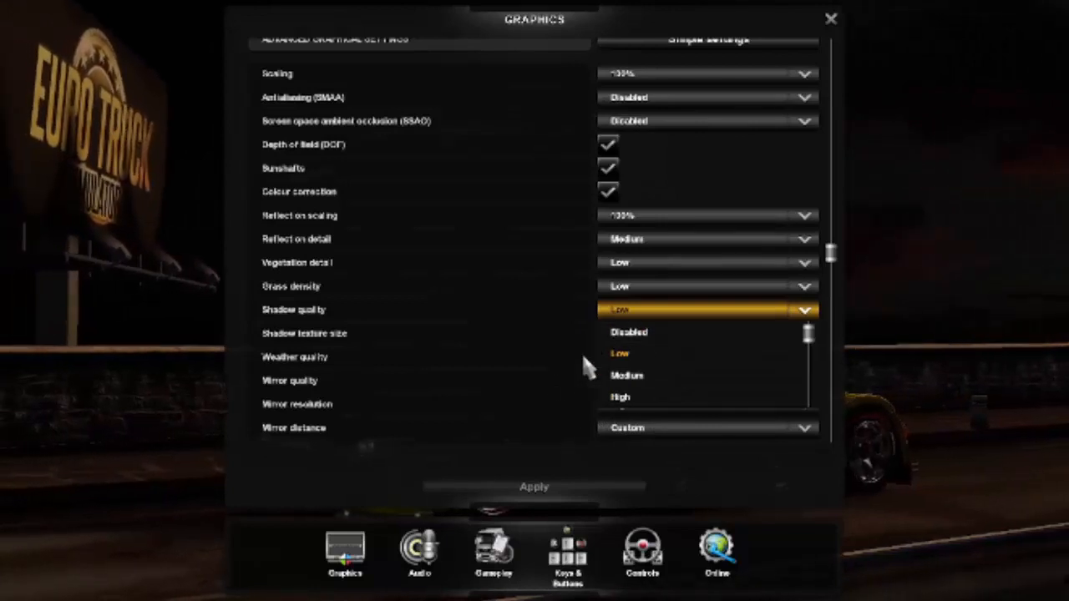
pyautogui.click(643, 356)
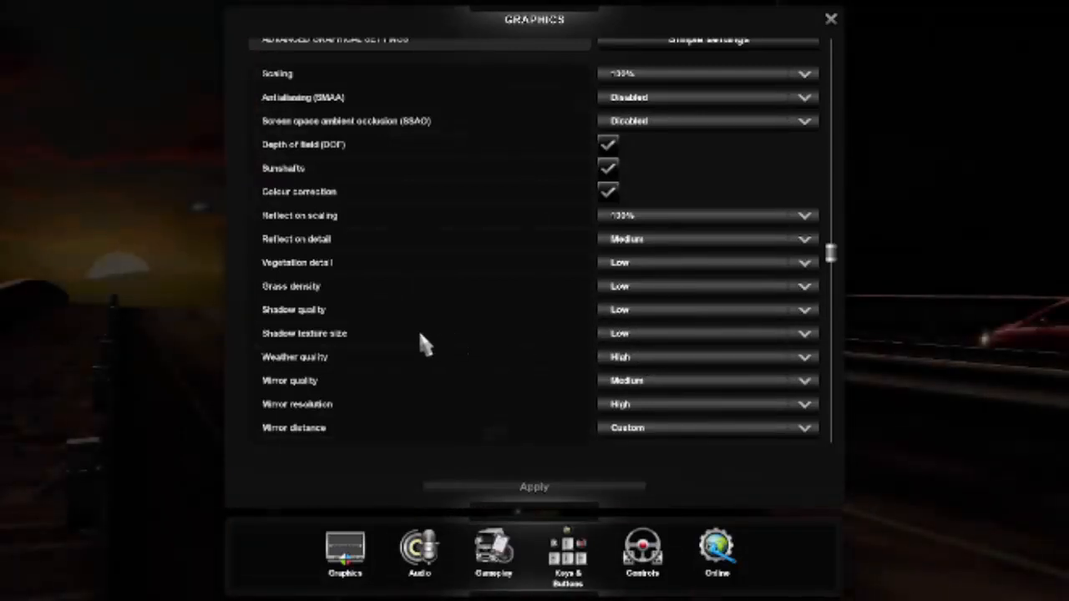
pyautogui.click(620, 335)
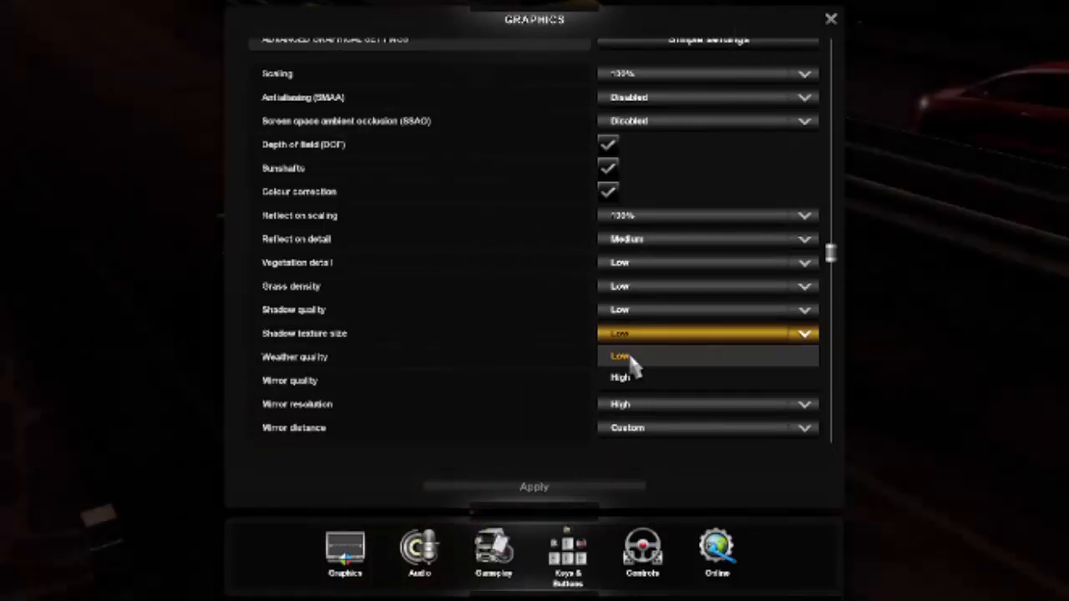
pyautogui.click(631, 359)
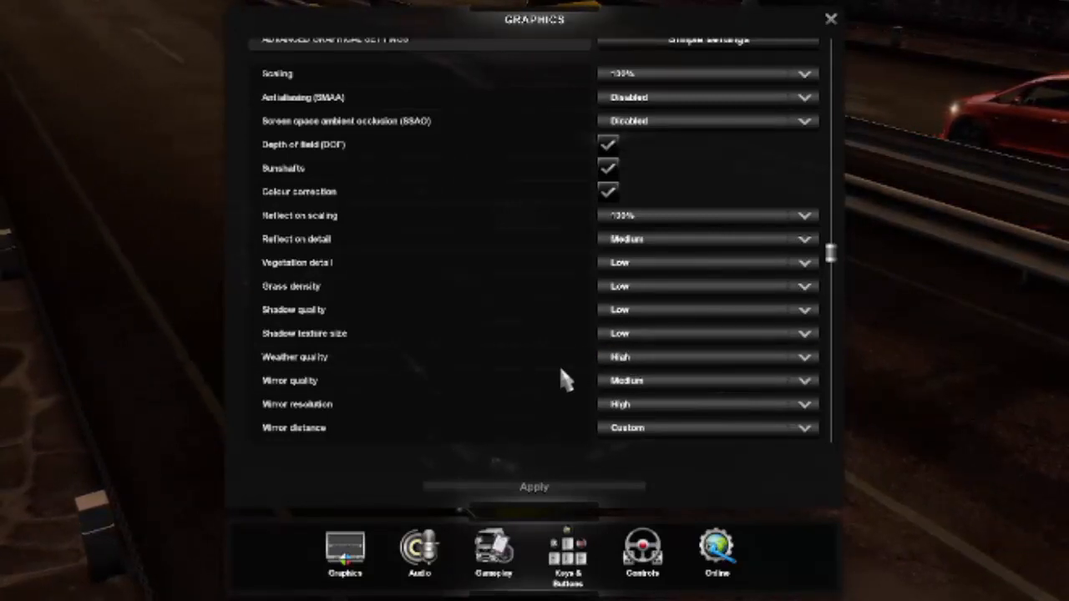
pyautogui.click(639, 361)
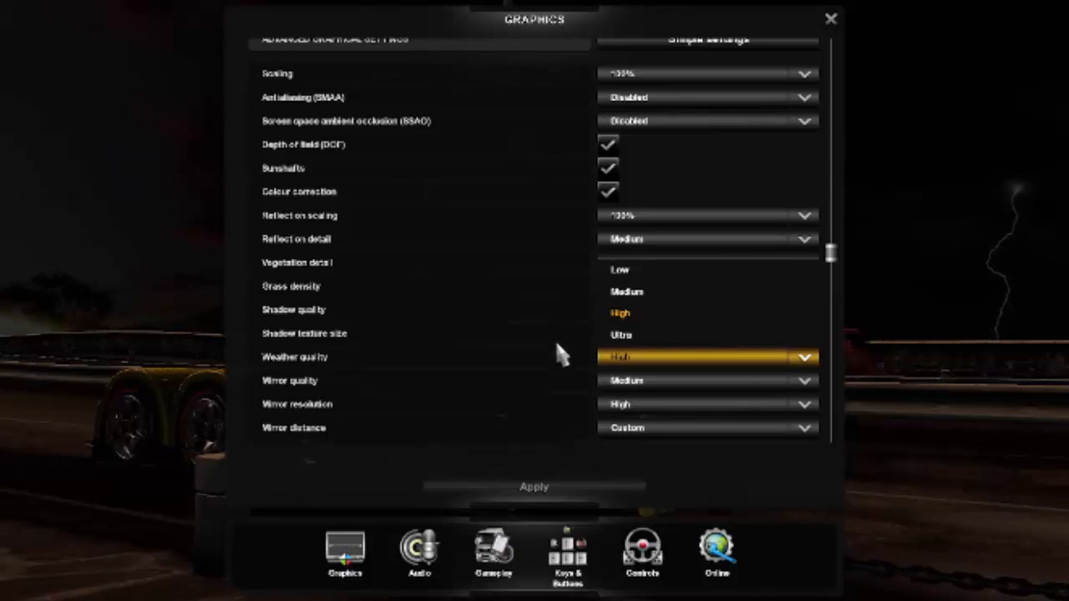
pyautogui.click(557, 352)
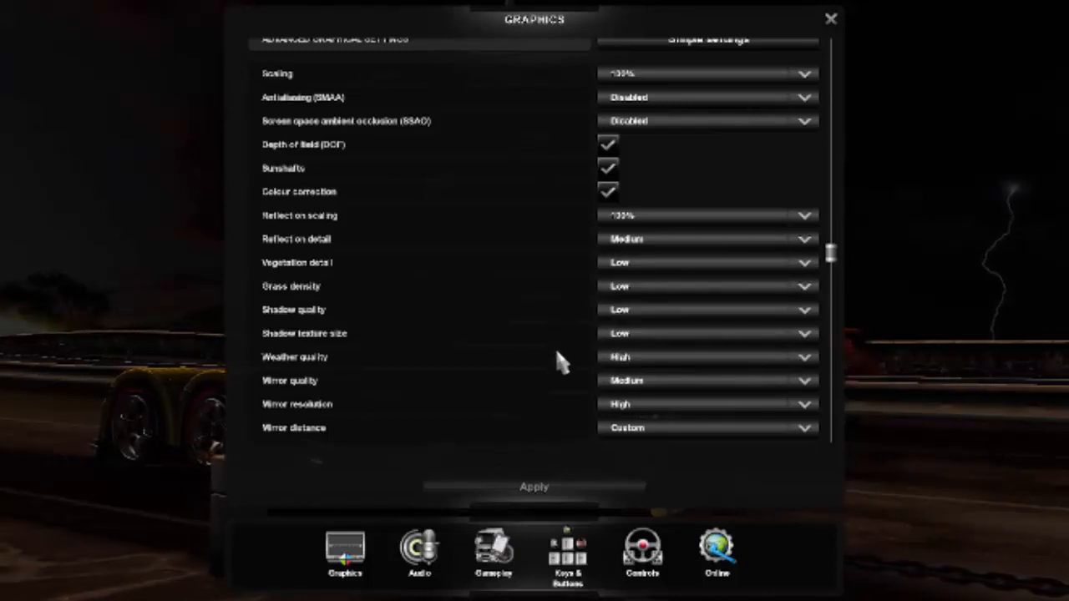
# Review the mirror options, keeping mirror quality at Medium, mirror resolution at High and mirror distance at Custom.
pyautogui.scroll(-2, 557, 353)
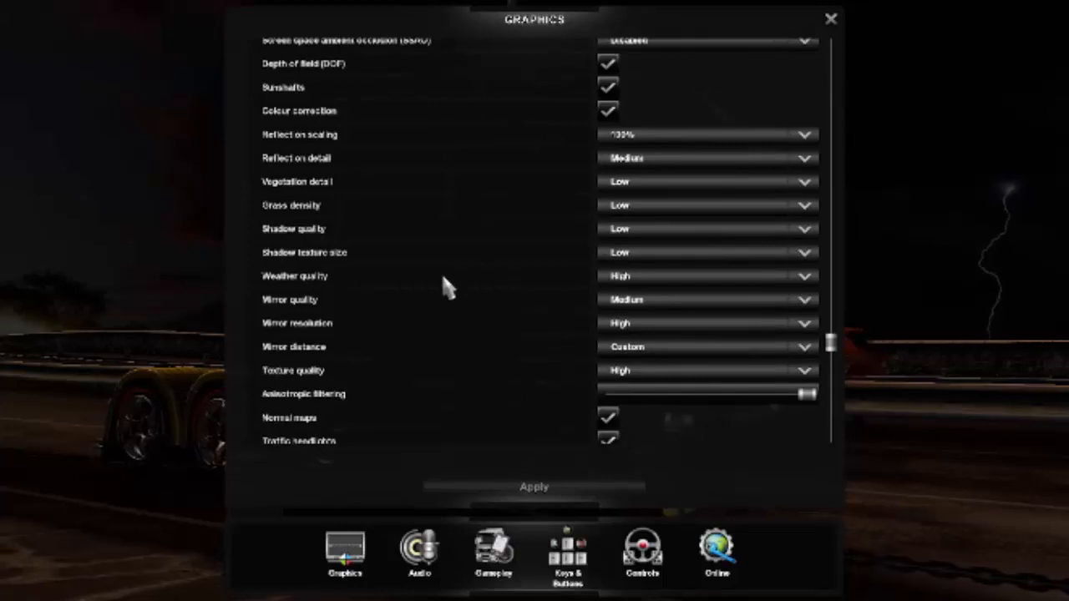
pyautogui.click(656, 305)
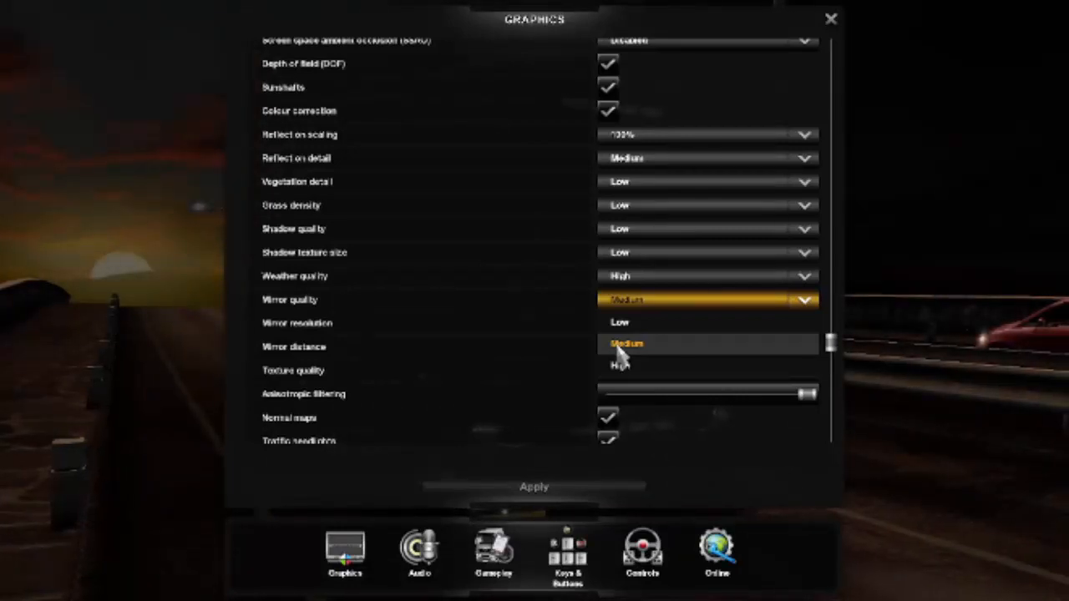
pyautogui.click(619, 347)
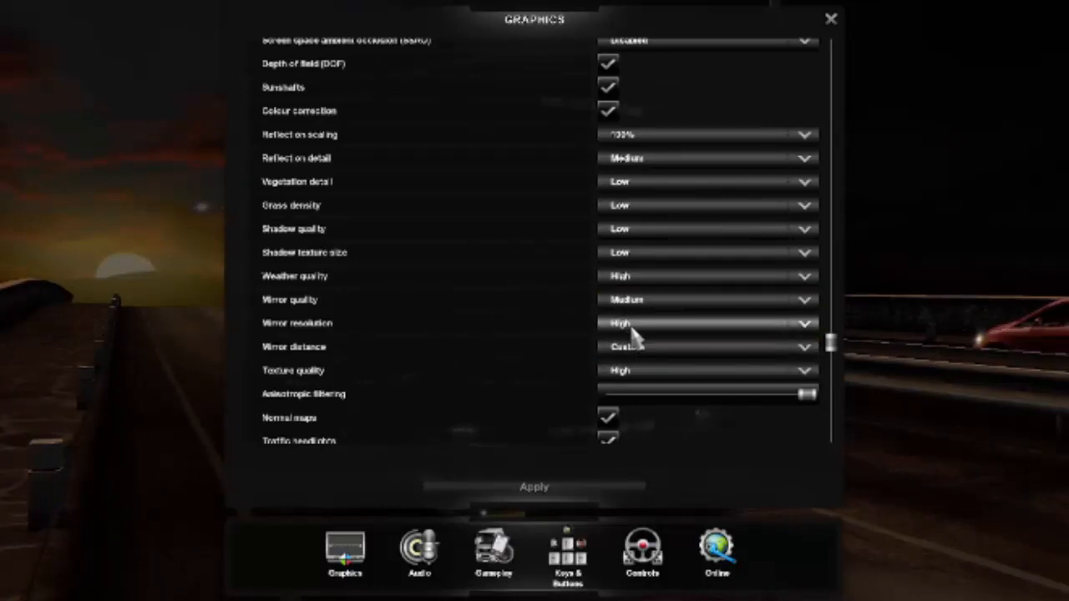
pyautogui.click(632, 326)
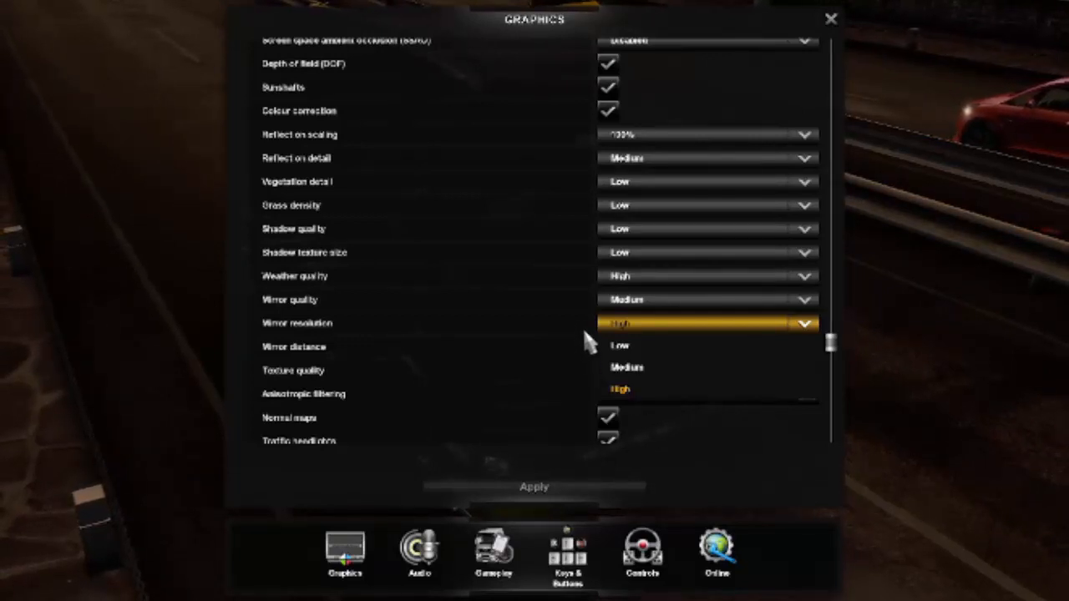
pyautogui.click(635, 392)
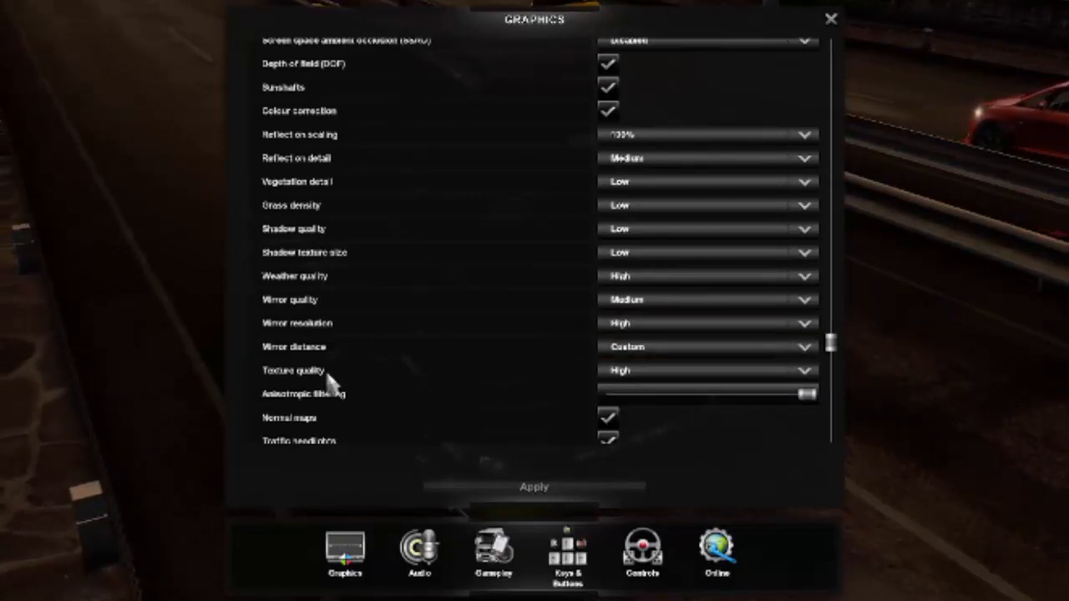
pyautogui.click(642, 354)
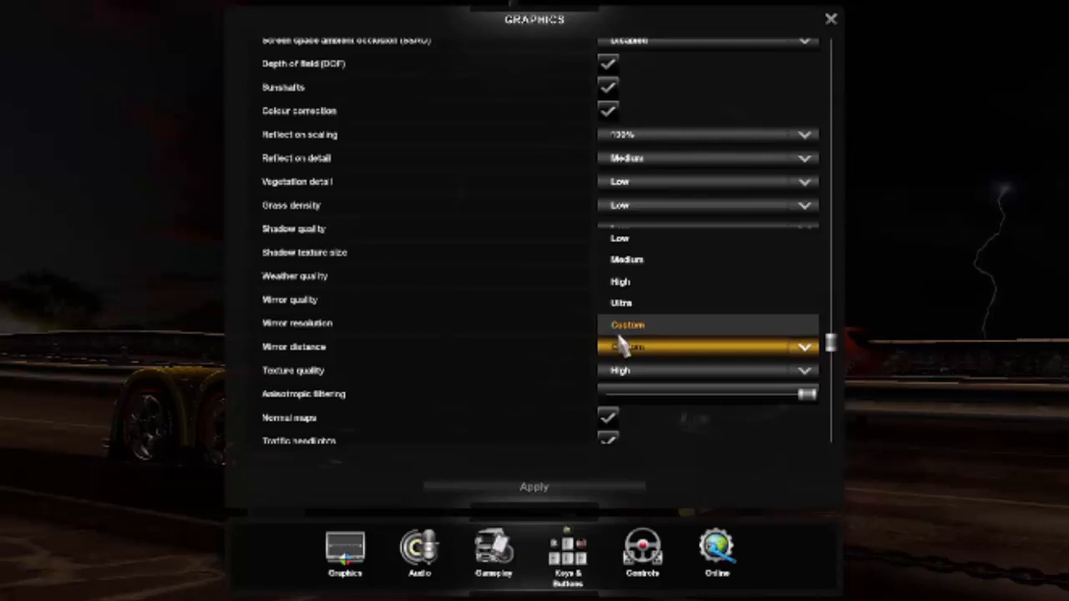
pyautogui.click(625, 327)
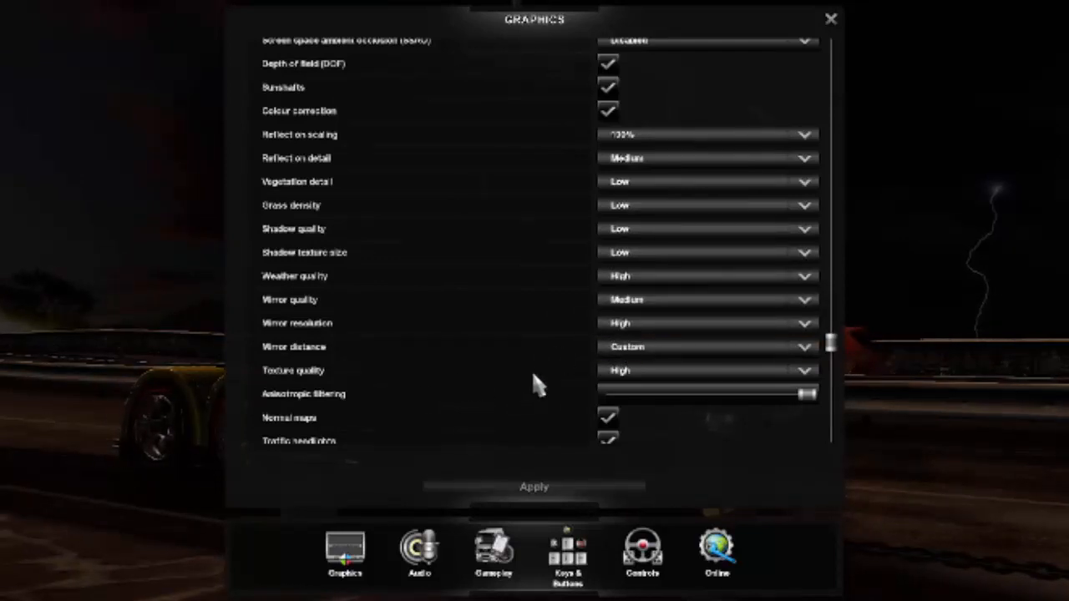
# Check the texture quality choices, keeping High, and try a lower anisotropic filtering level before returning it to maximum.
pyautogui.scroll(-1, 559, 367)
pyautogui.click(651, 332)
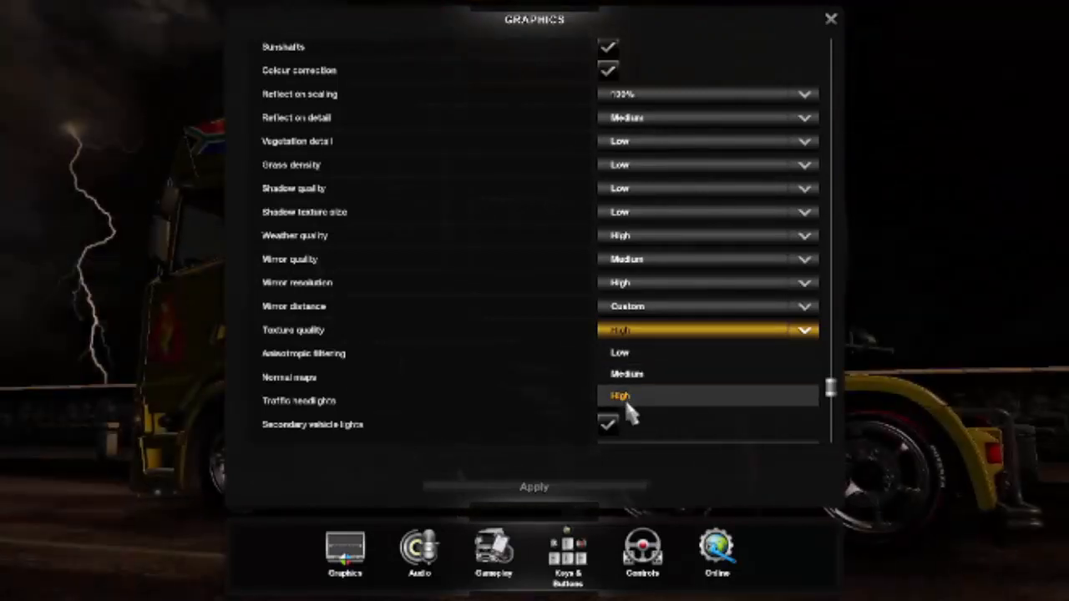
pyautogui.click(626, 398)
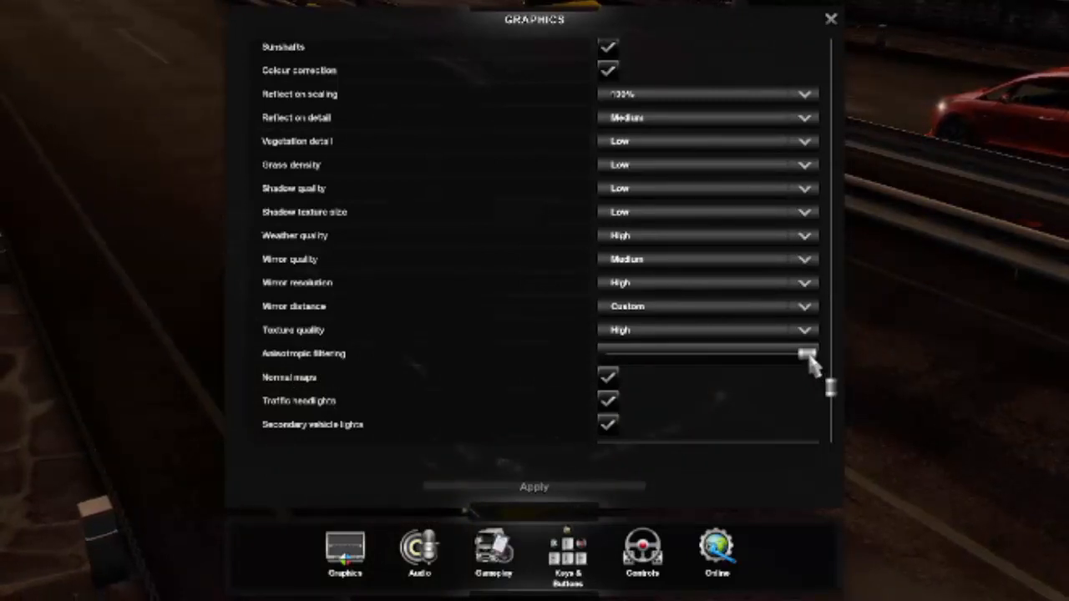
pyautogui.moveTo(760, 357); pyautogui.dragTo(608, 359)
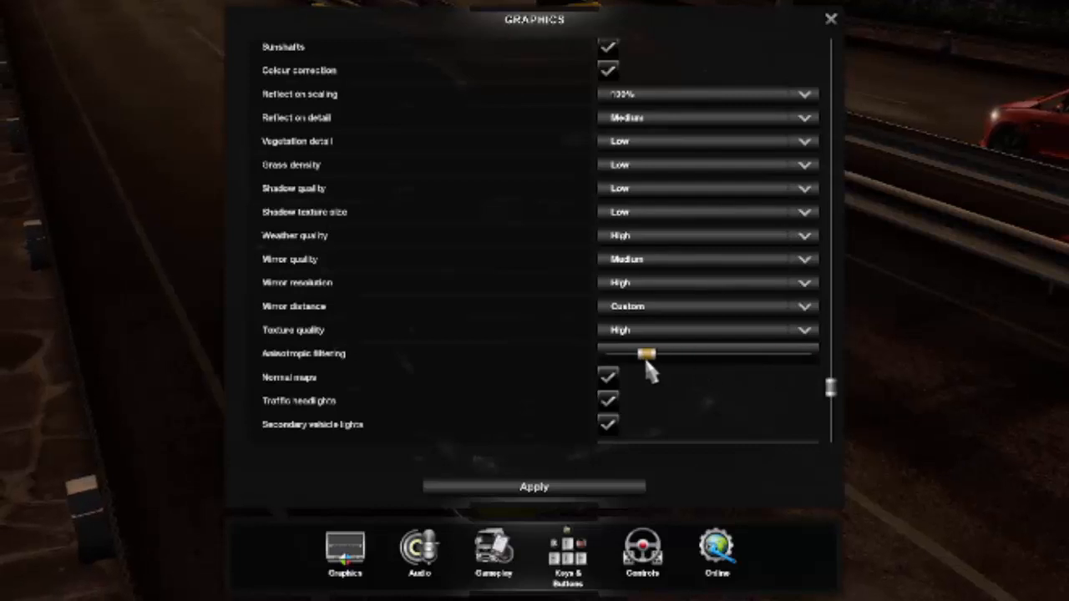
pyautogui.moveTo(794, 361); pyautogui.dragTo(875, 353)
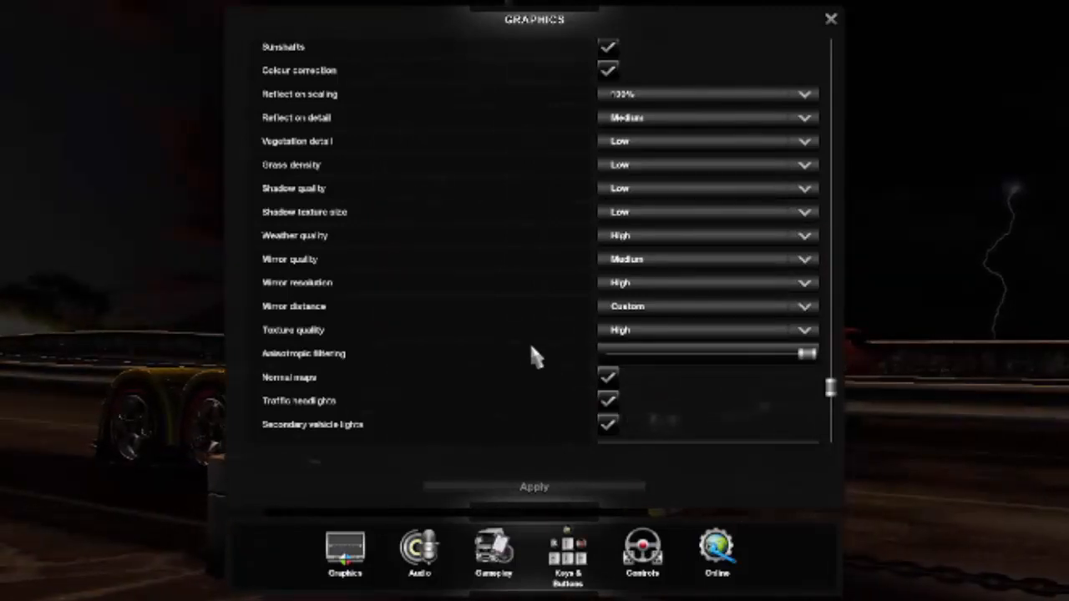
# View the remaining lighting and pedestrian options at the end of the advanced settings and close the graphics options.
pyautogui.scroll(-2, 456, 328)
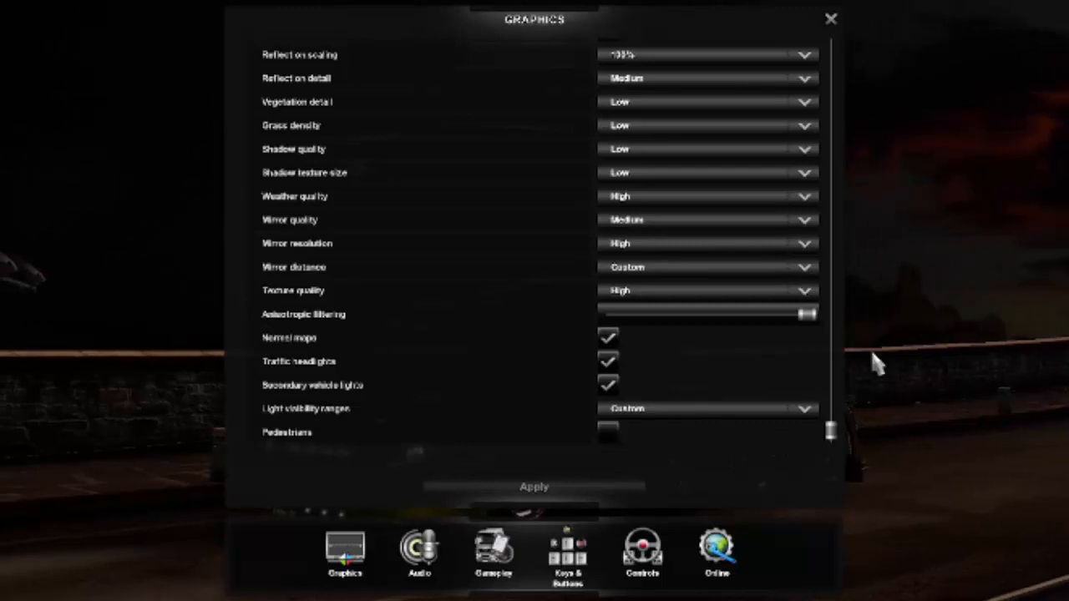
pyautogui.press('Escape')
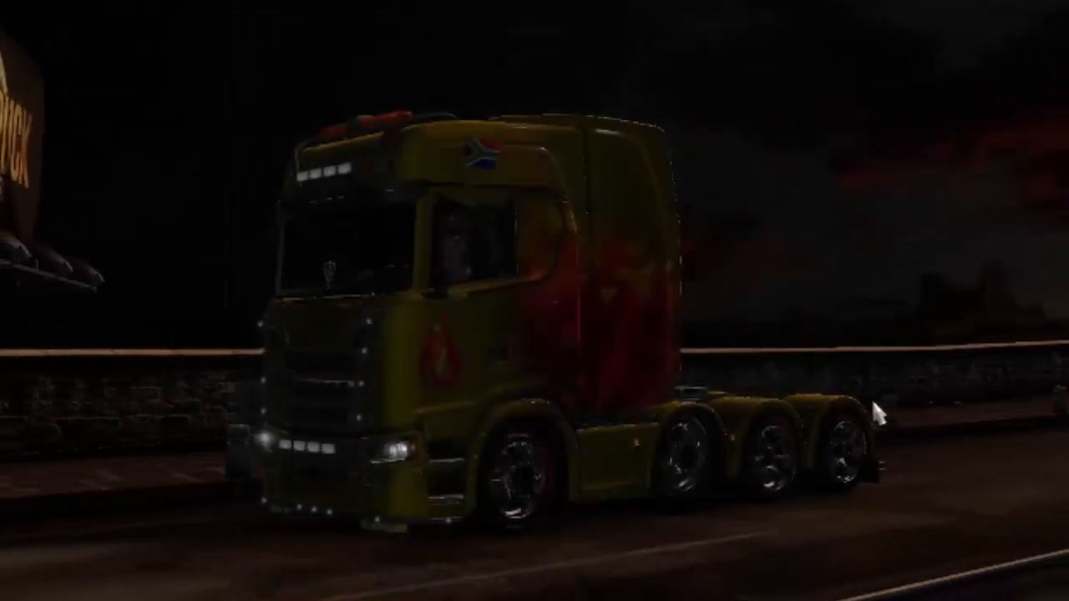